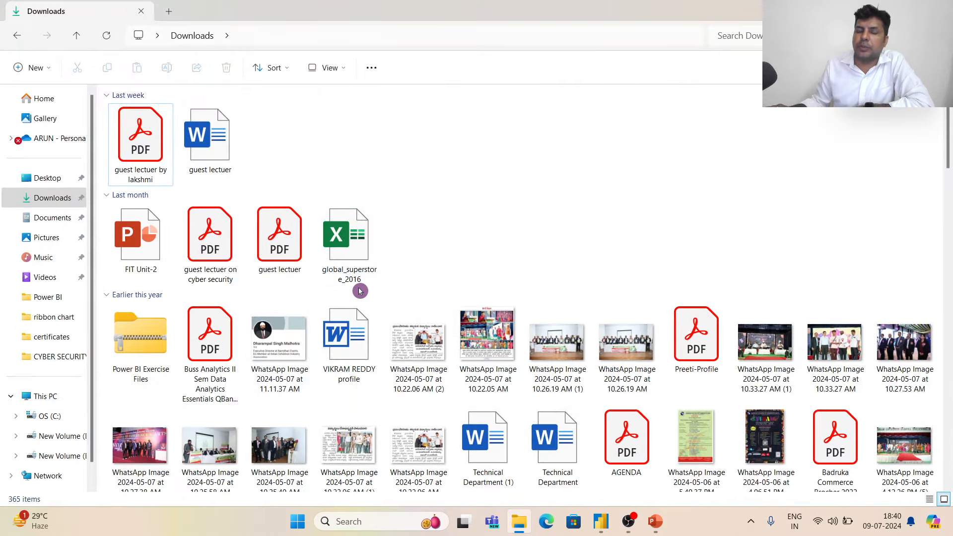
Switch to Power BI Desktop and add an enlarged gauge visual to Page 1 with Sales as its value.
{"action": "key", "text": "alt+Tab"}
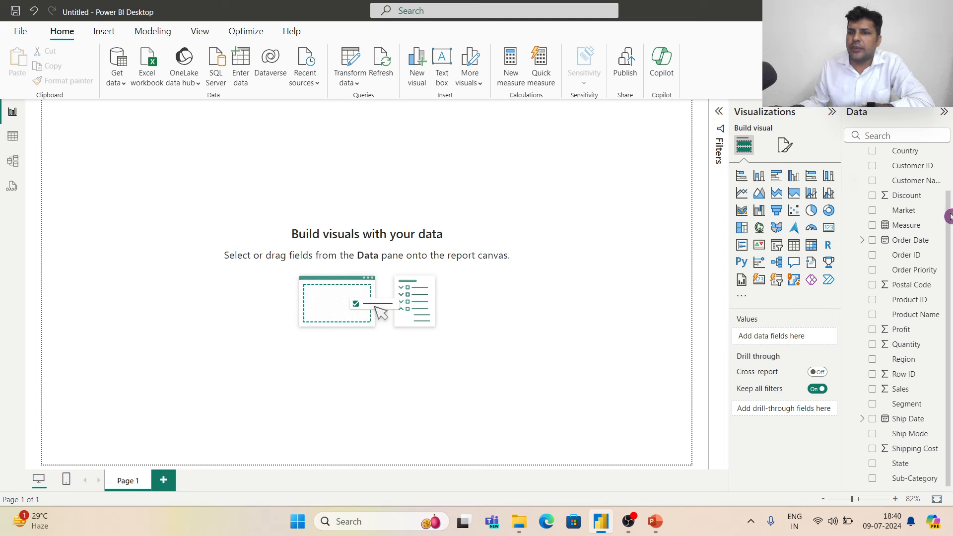
{"action": "left_click_drag", "start_coordinate": [949, 217], "coordinate": [945, 177]}
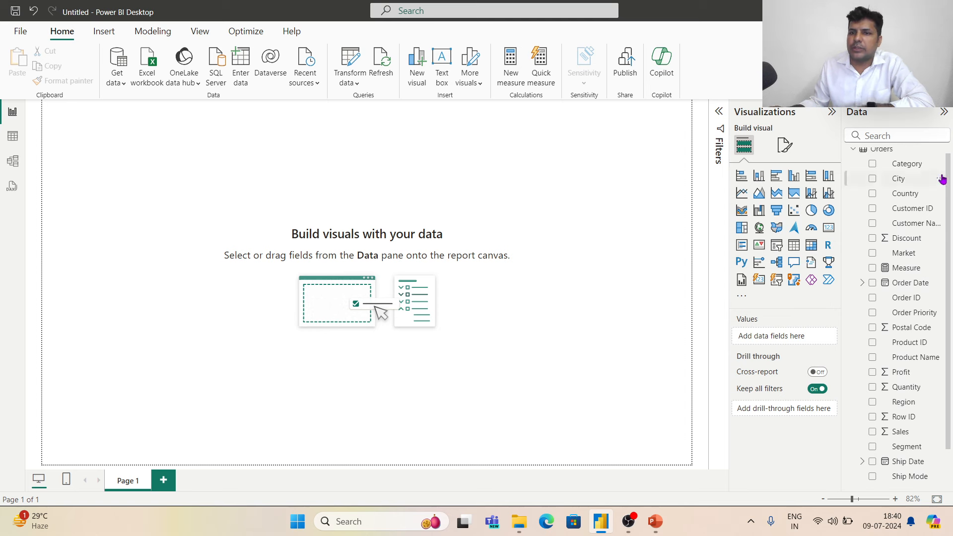
{"action": "left_click", "coordinate": [811, 230]}
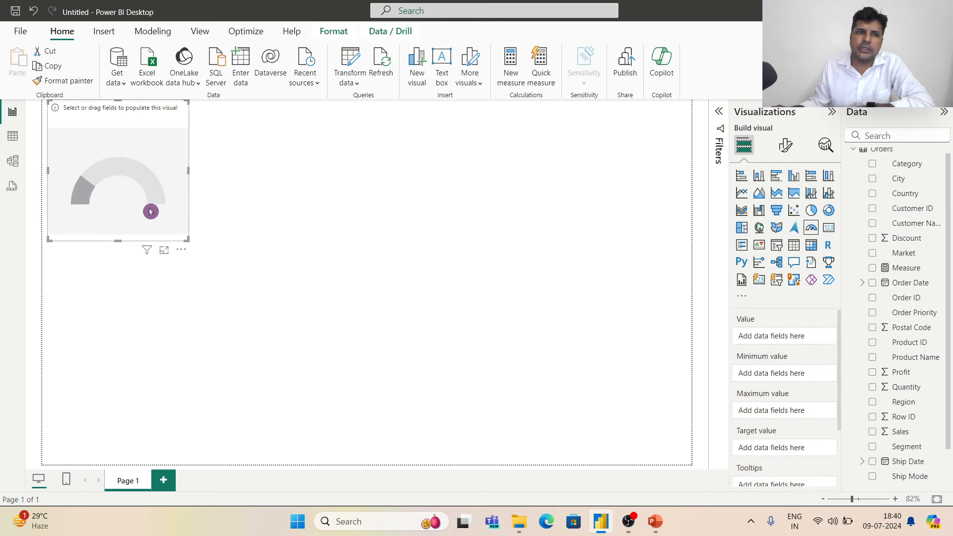
{"action": "left_click_drag", "start_coordinate": [188, 240], "coordinate": [415, 369]}
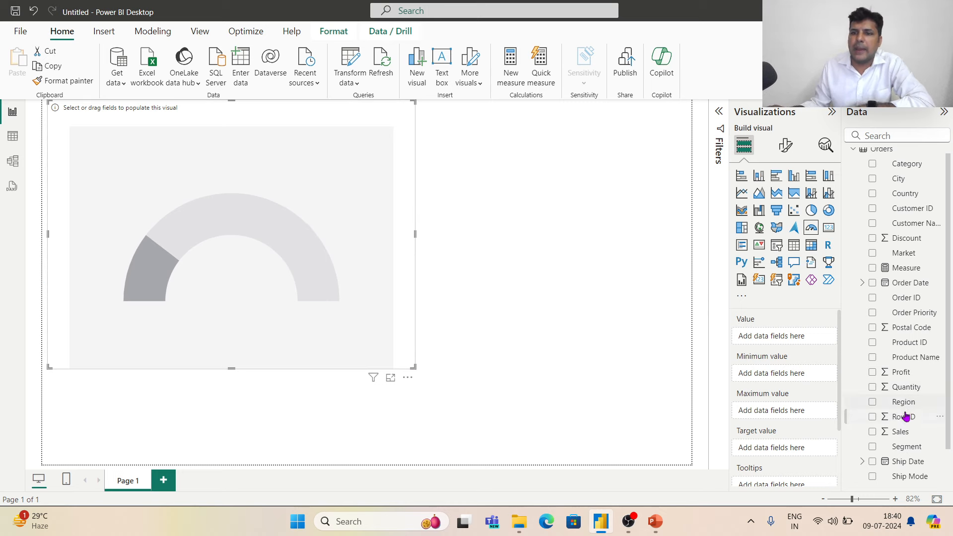
{"action": "left_click_drag", "start_coordinate": [900, 432], "coordinate": [795, 337]}
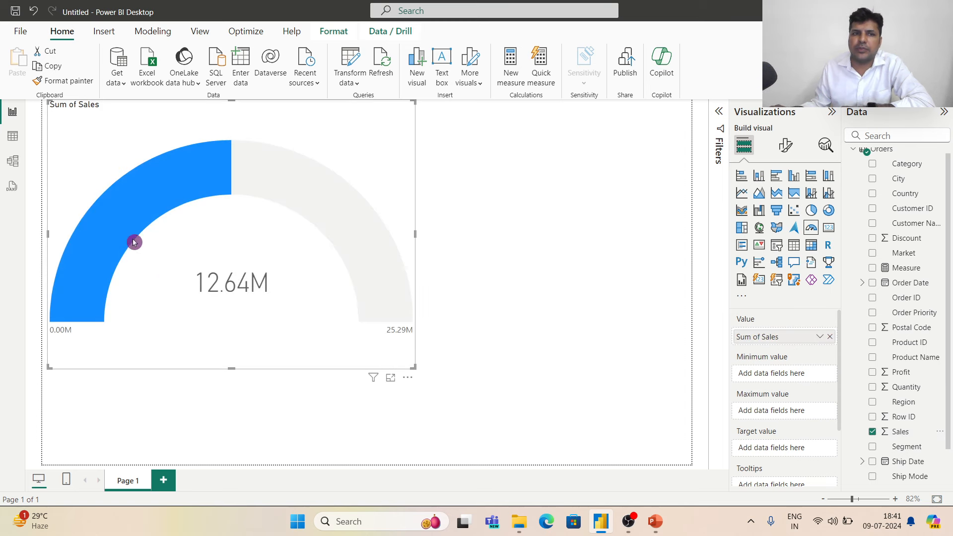
{"action": "mouse_move", "coordinate": [234, 164]}
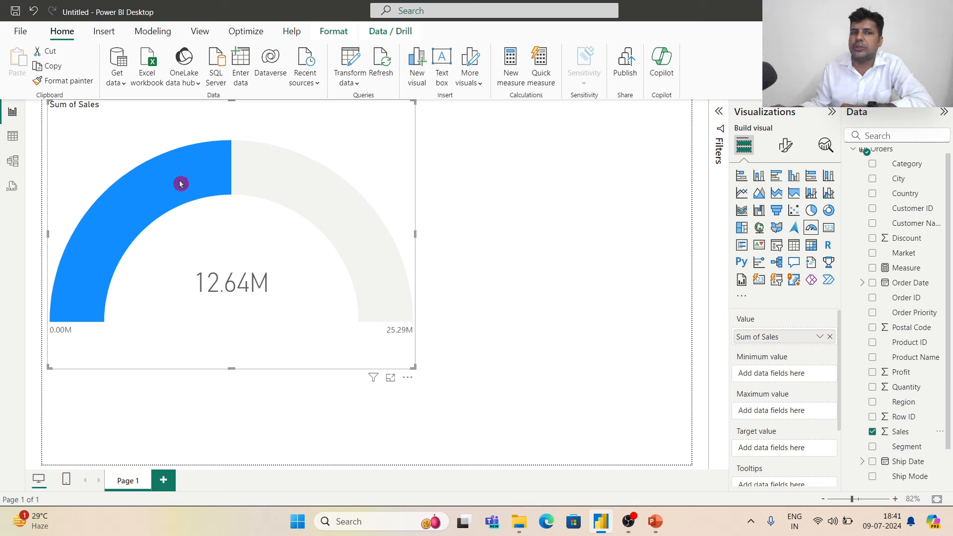
{"action": "mouse_move", "coordinate": [408, 293]}
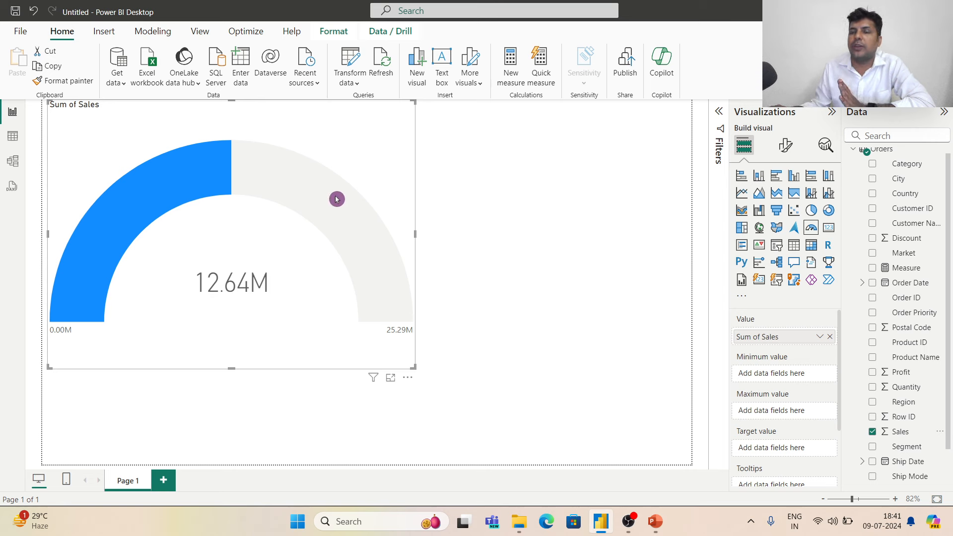
{"action": "mouse_move", "coordinate": [336, 198]}
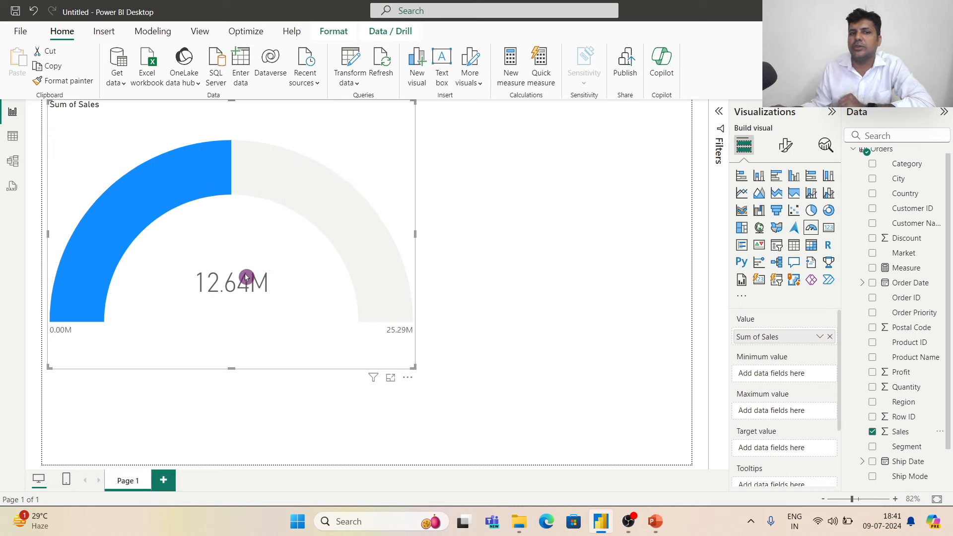
{"action": "mouse_move", "coordinate": [290, 182]}
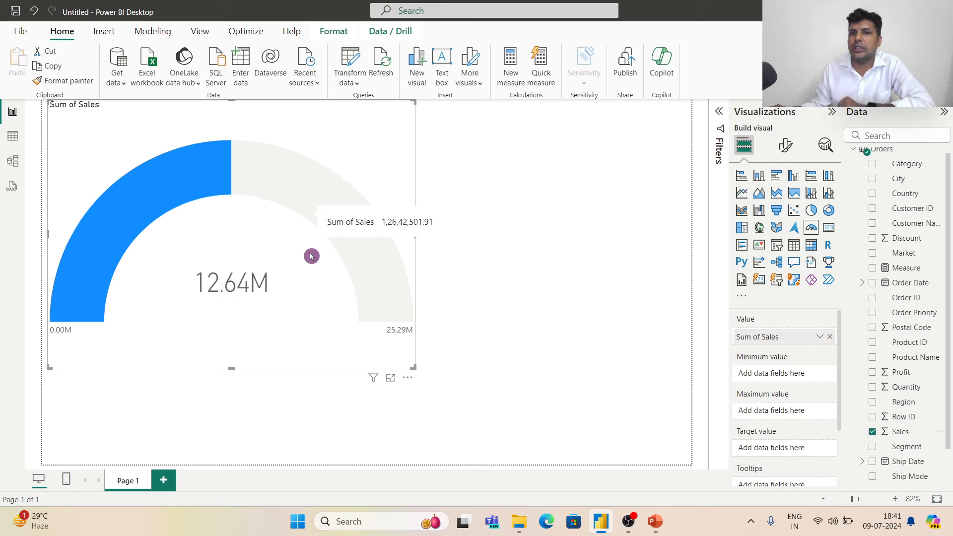
Create the measure target sales = 15000000 and assign it as the gauge's target value.
{"action": "left_click", "coordinate": [513, 84]}
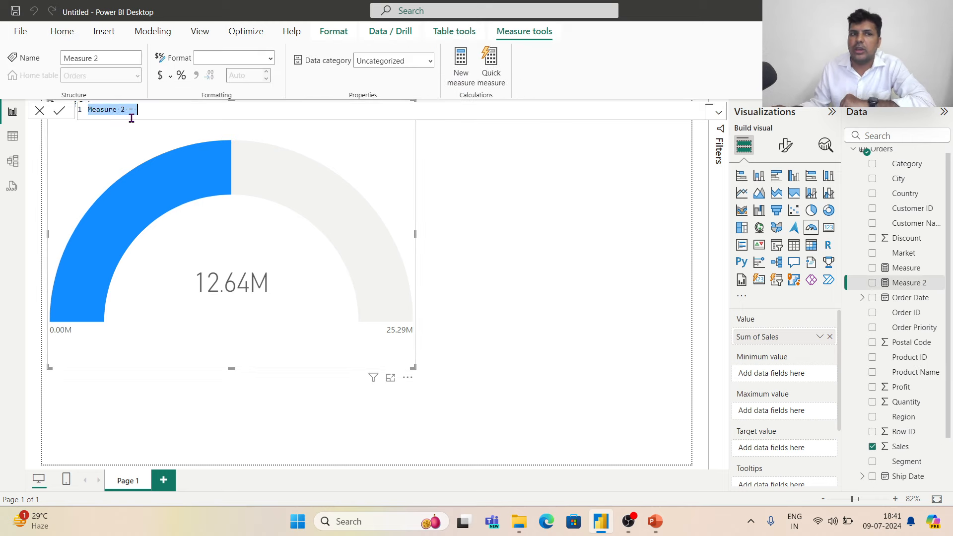
{"action": "left_click", "coordinate": [130, 115]}
{"action": "mouse_move", "coordinate": [204, 188]}
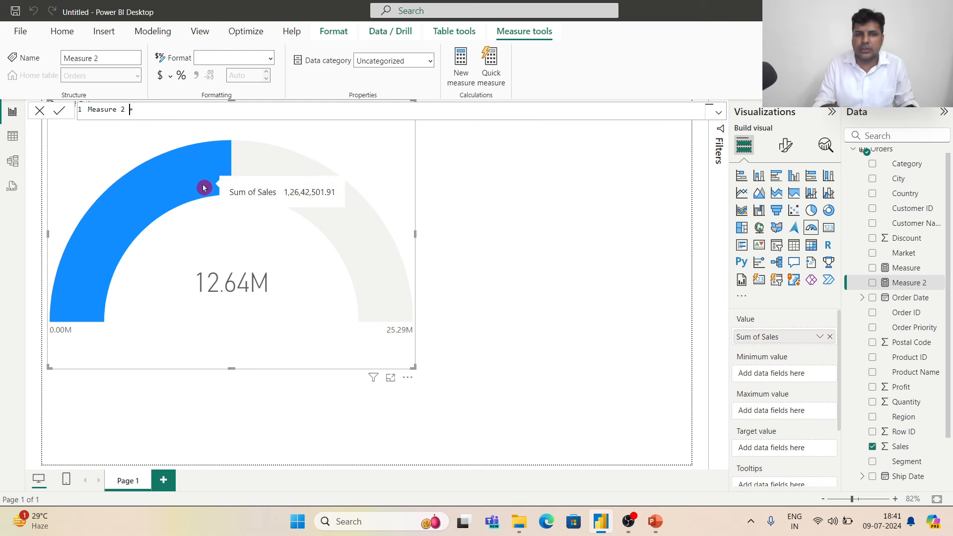
{"action": "key", "text": "BackSpace"}
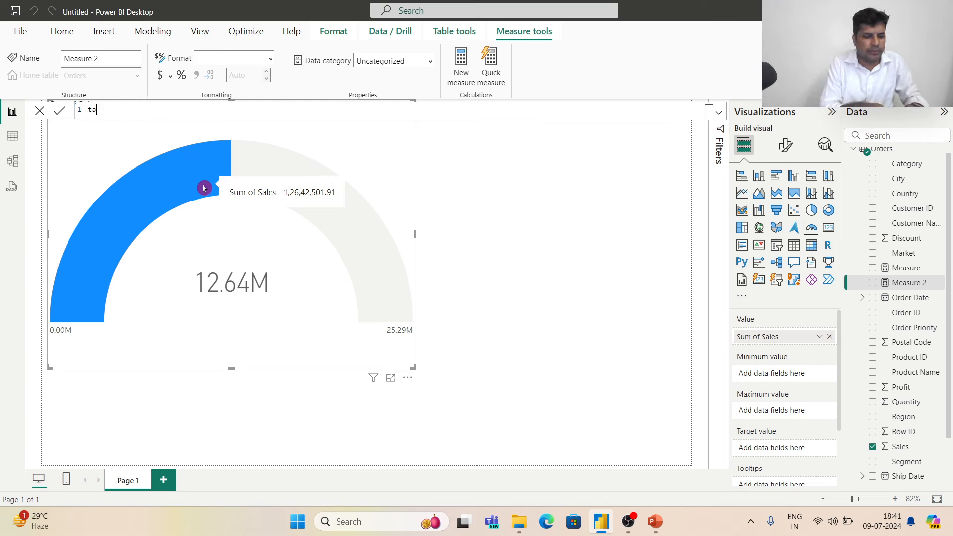
{"action": "type", "text": "target"}
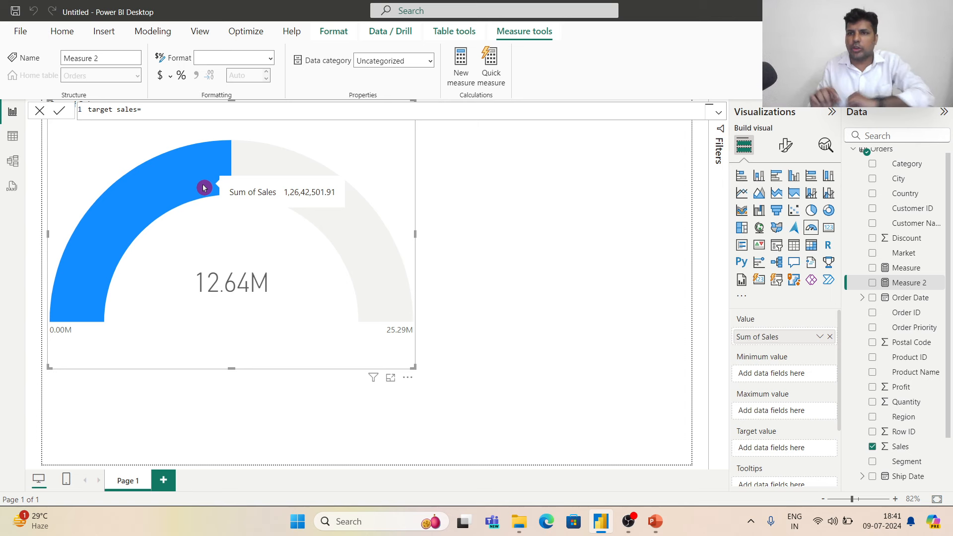
{"action": "type", "text": " sales ="}
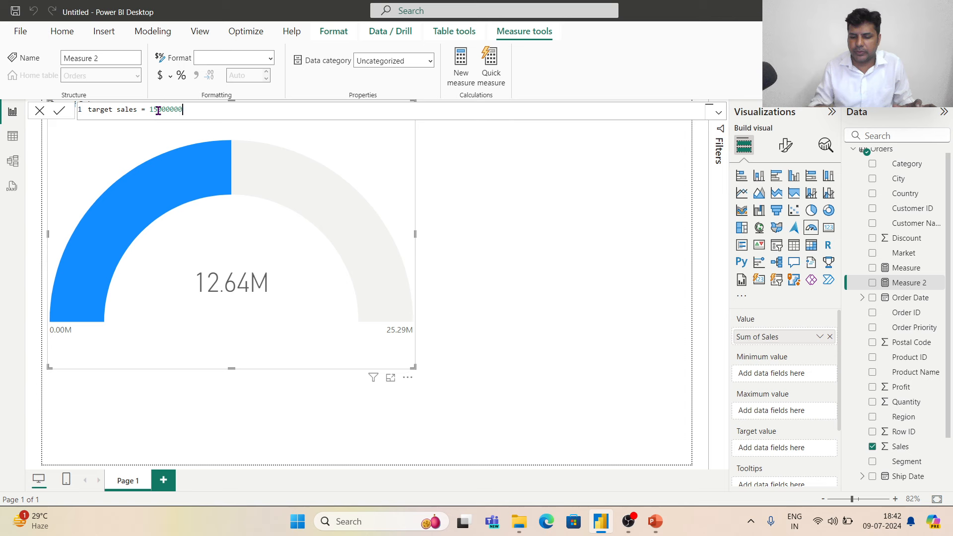
{"action": "key", "text": "Return"}
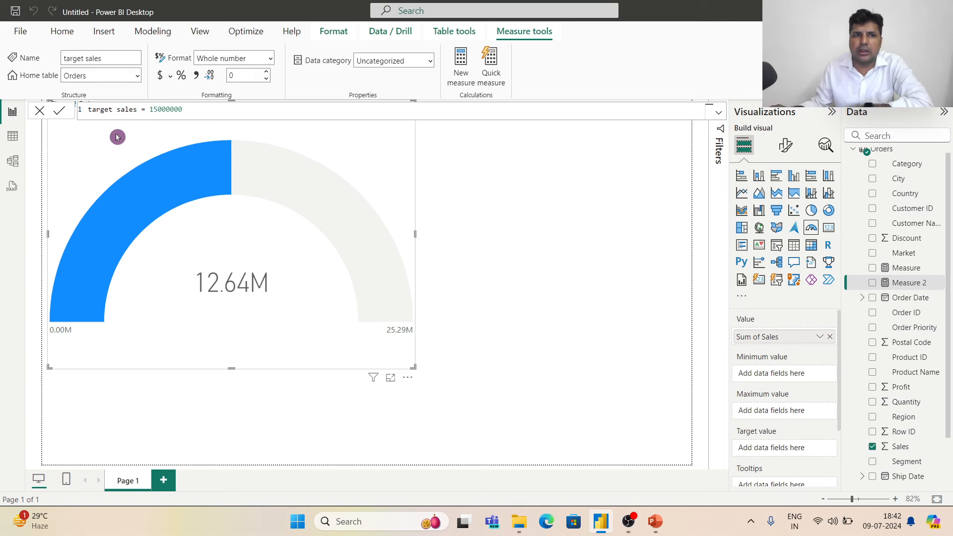
{"action": "left_click_drag", "start_coordinate": [949, 367], "coordinate": [948, 441]}
{"action": "left_click_drag", "start_coordinate": [910, 485], "coordinate": [794, 449]}
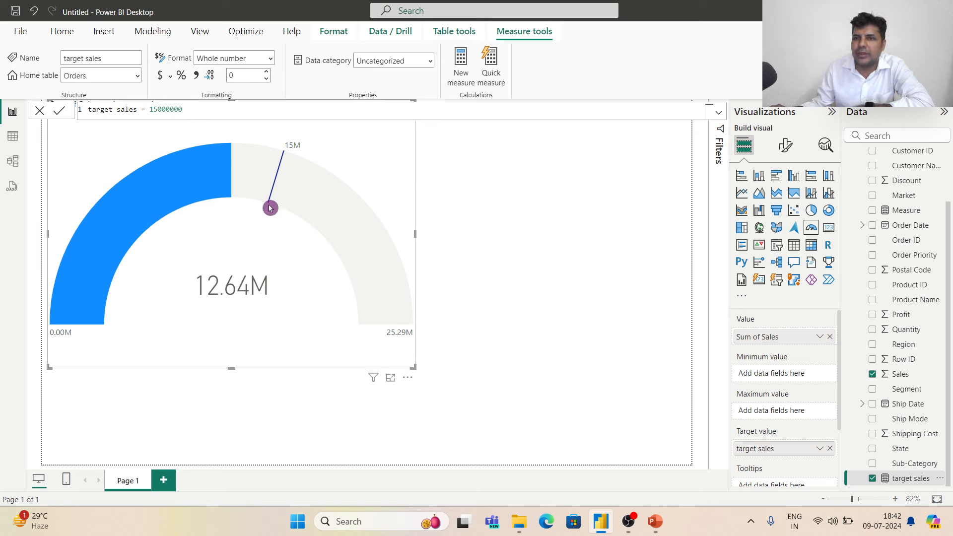
Redefine the target sales measure as sum(Orders[Sales])*1.5.
{"action": "left_click_drag", "start_coordinate": [191, 110], "coordinate": [149, 111]}
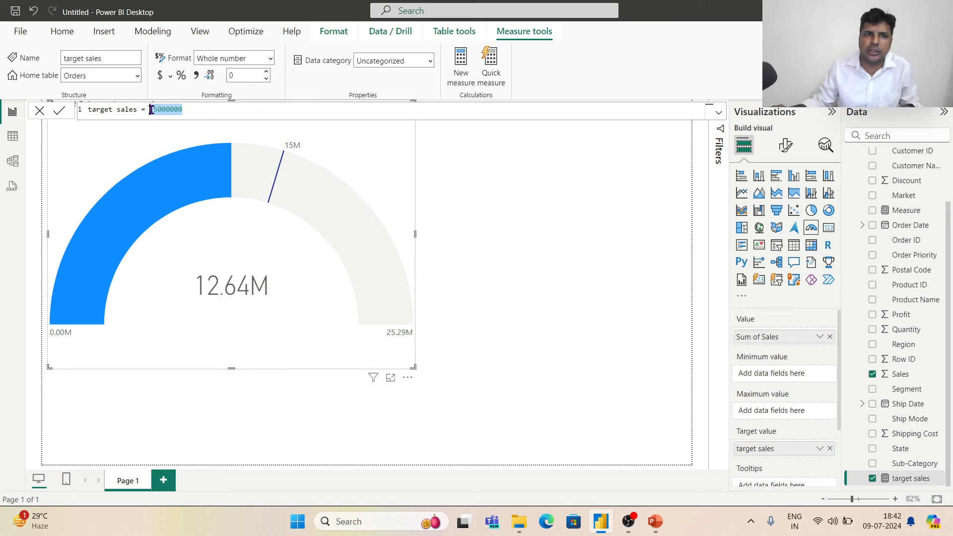
{"action": "key", "text": "BackSpace"}
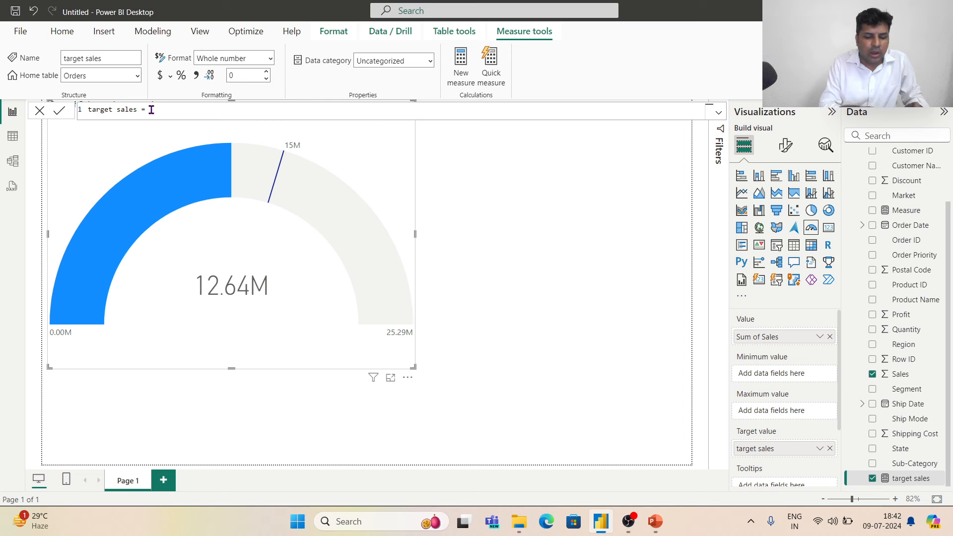
{"action": "type", "text": "or"}
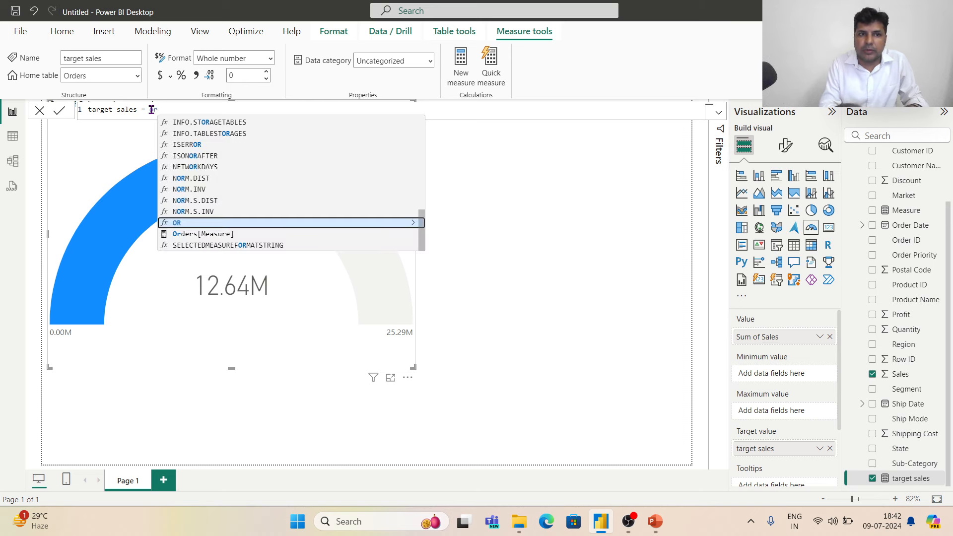
{"action": "key", "text": "BackSpace"}
{"action": "key", "text": "BackSpace"}
{"action": "type", "text": "sum"}
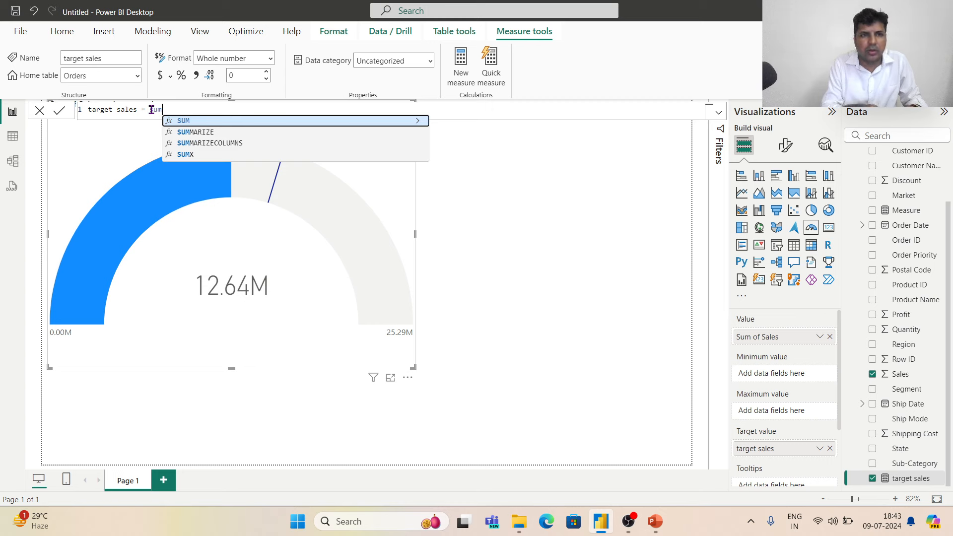
{"action": "type", "text": "(order"}
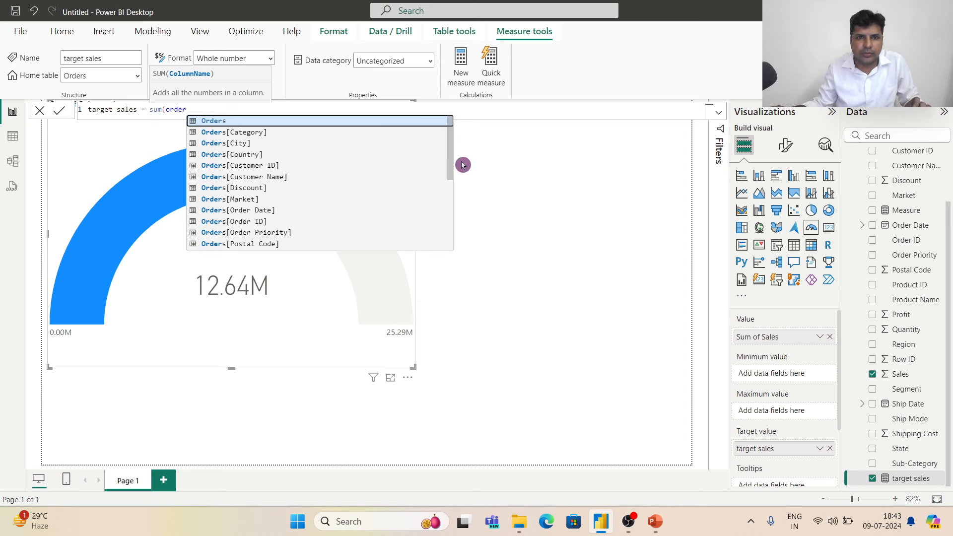
{"action": "left_click_drag", "start_coordinate": [453, 150], "coordinate": [447, 202]}
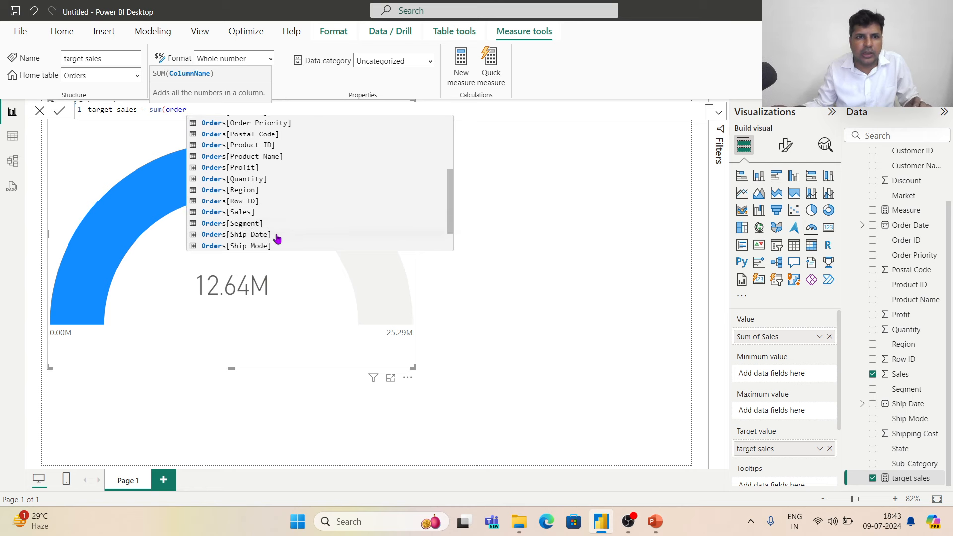
{"action": "left_click", "coordinate": [250, 213]}
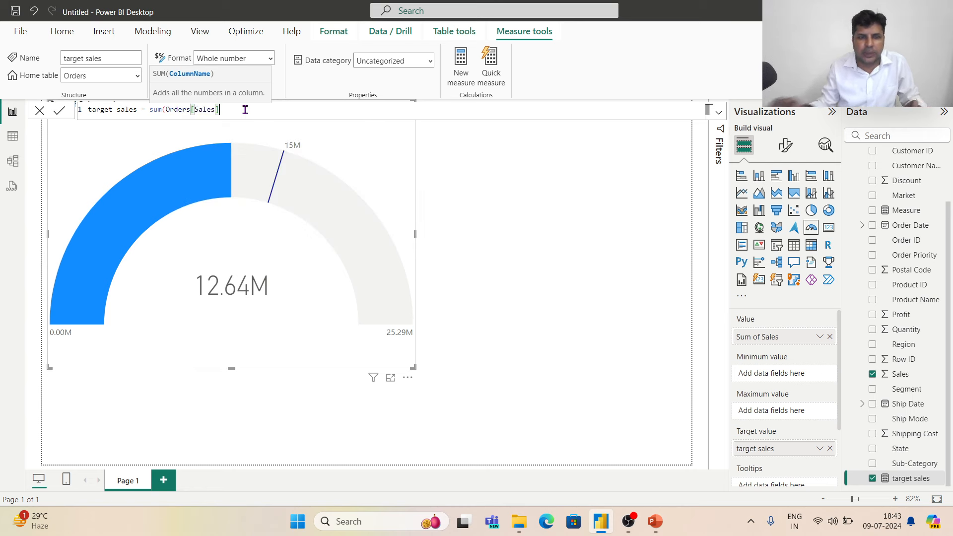
{"action": "type", "text": ")"}
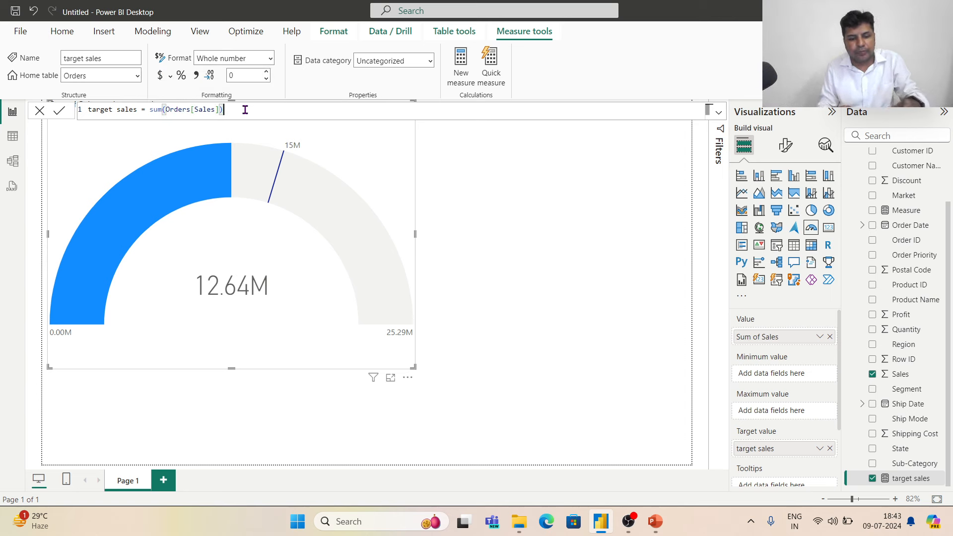
{"action": "type", "text": "*"}
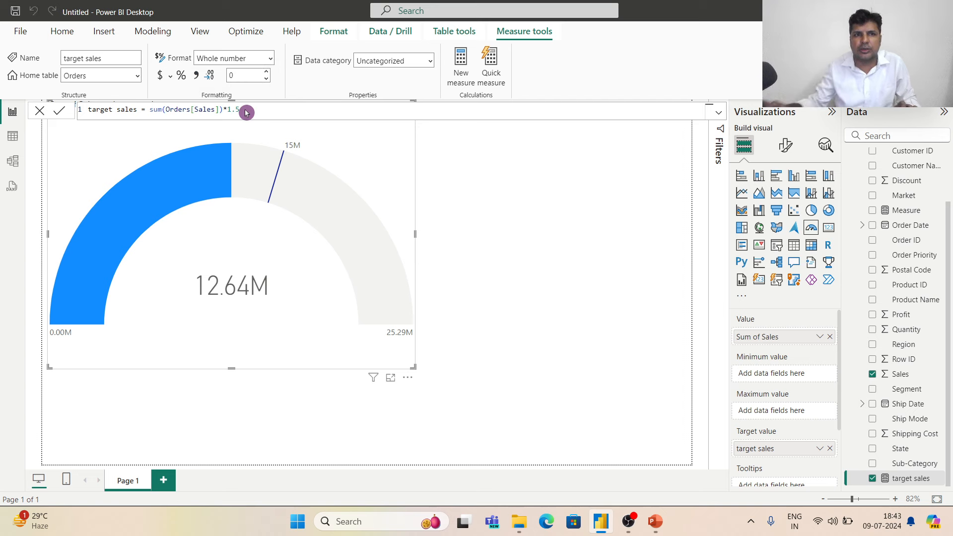
{"action": "key", "text": "Return"}
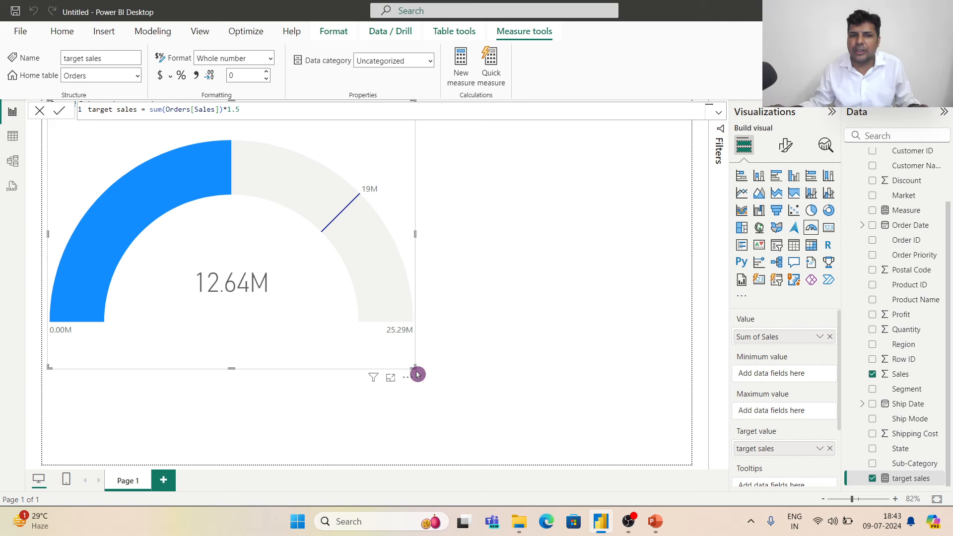
Shrink the sales gauge and place a second gauge visual to its right with Profit as its value.
{"action": "left_click_drag", "start_coordinate": [388, 330], "coordinate": [337, 255]}
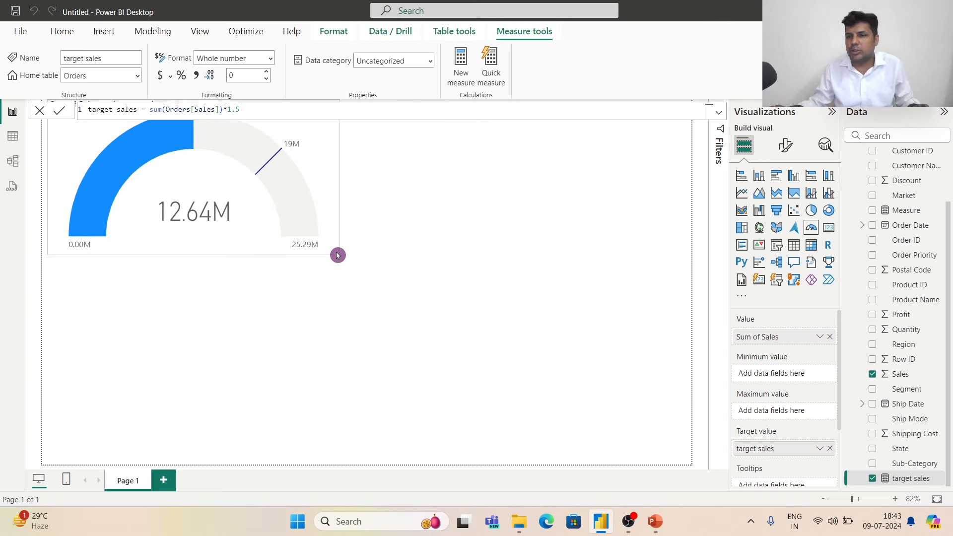
{"action": "left_click", "coordinate": [445, 225]}
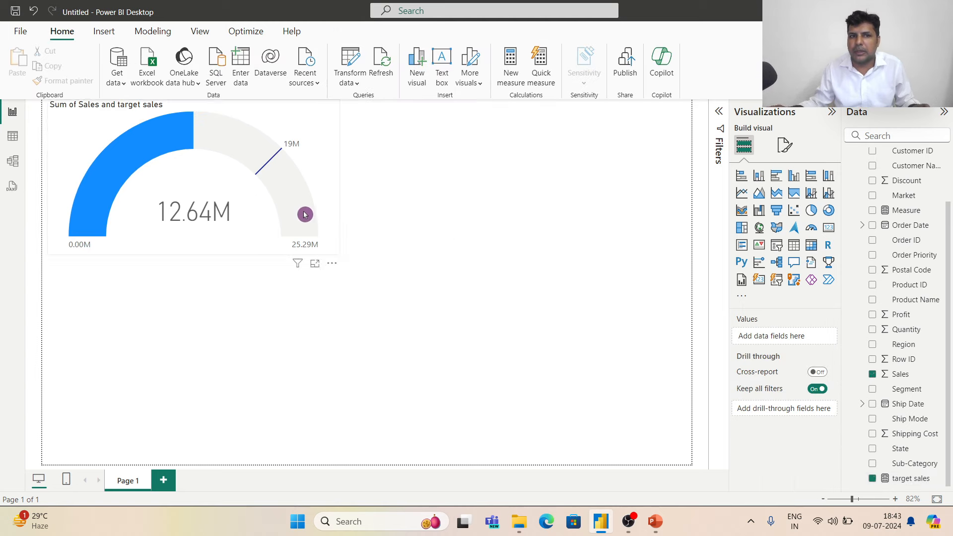
{"action": "left_click", "coordinate": [812, 229]}
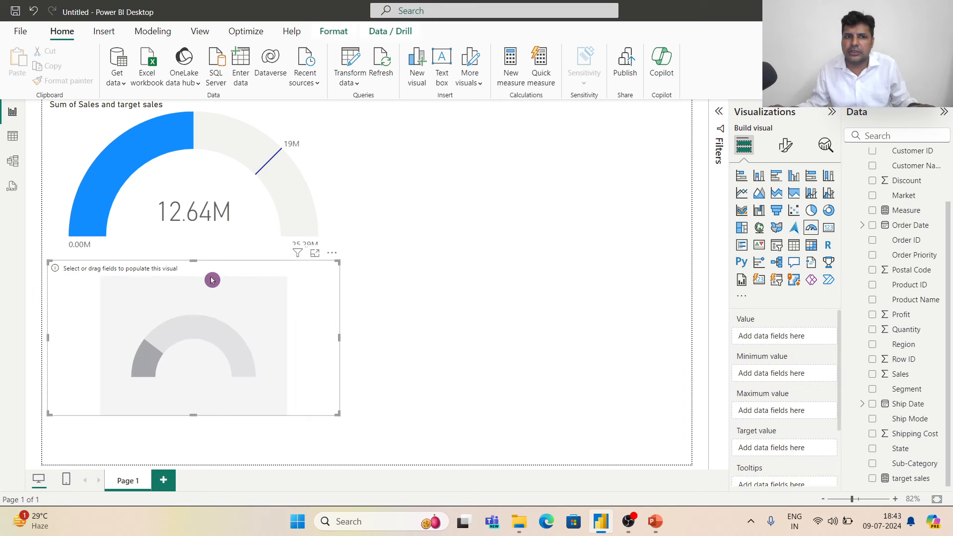
{"action": "left_click_drag", "start_coordinate": [212, 279], "coordinate": [525, 138]}
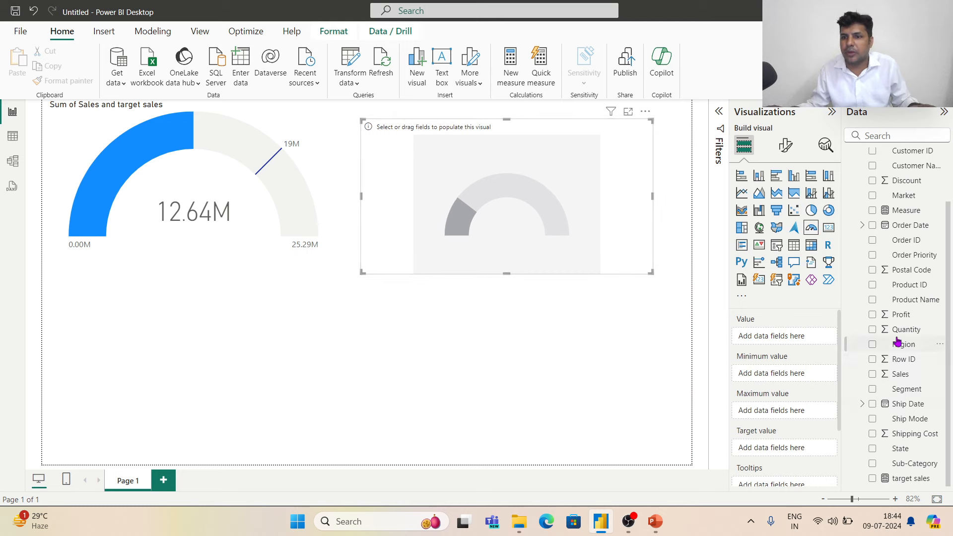
{"action": "left_click_drag", "start_coordinate": [900, 318], "coordinate": [791, 336]}
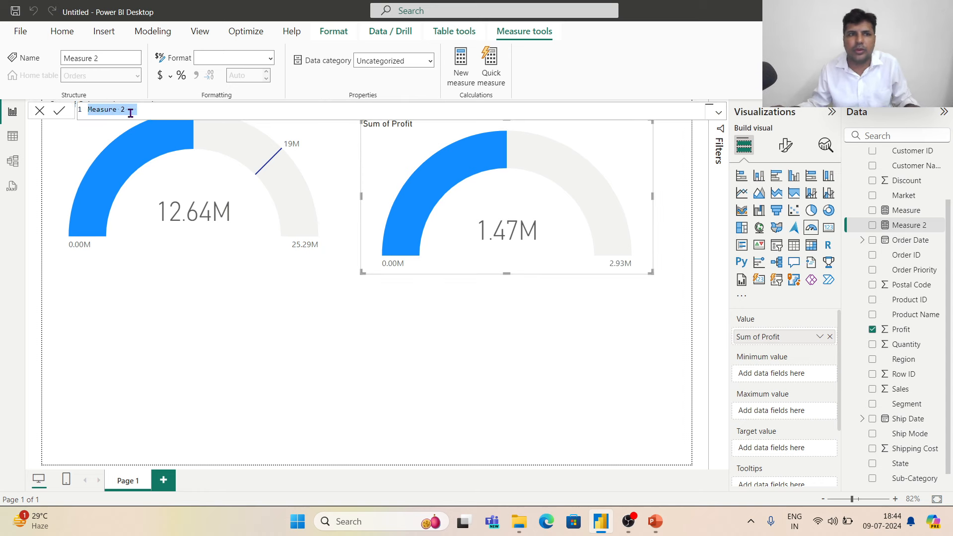
Define the new measure as target profit = sum(Orders[Profit]) *1.3 and assign it as the profit gauge's target value.
{"action": "left_click", "coordinate": [127, 111]}
{"action": "left_click_drag", "start_coordinate": [112, 113], "coordinate": [82, 106]}
{"action": "type", "text": "t"}
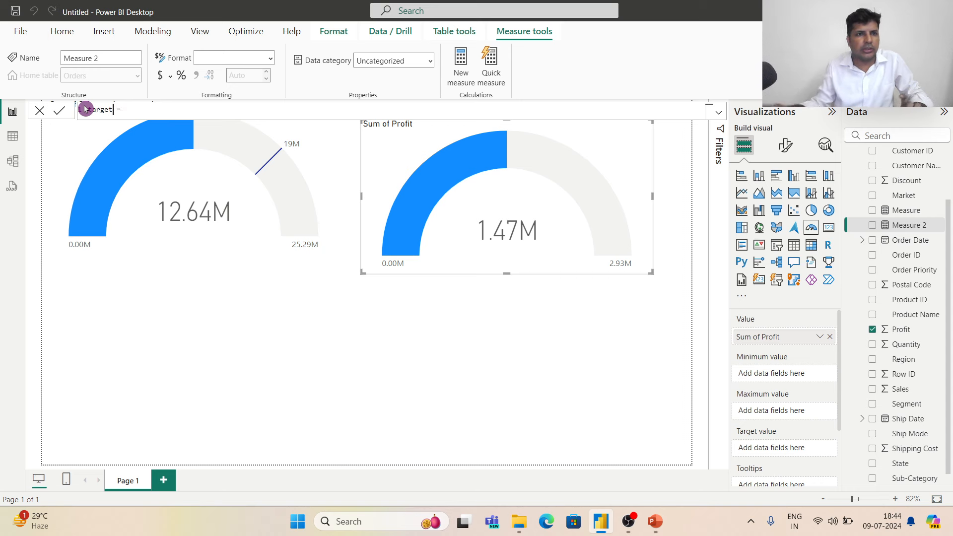
{"action": "type", "text": "arget"}
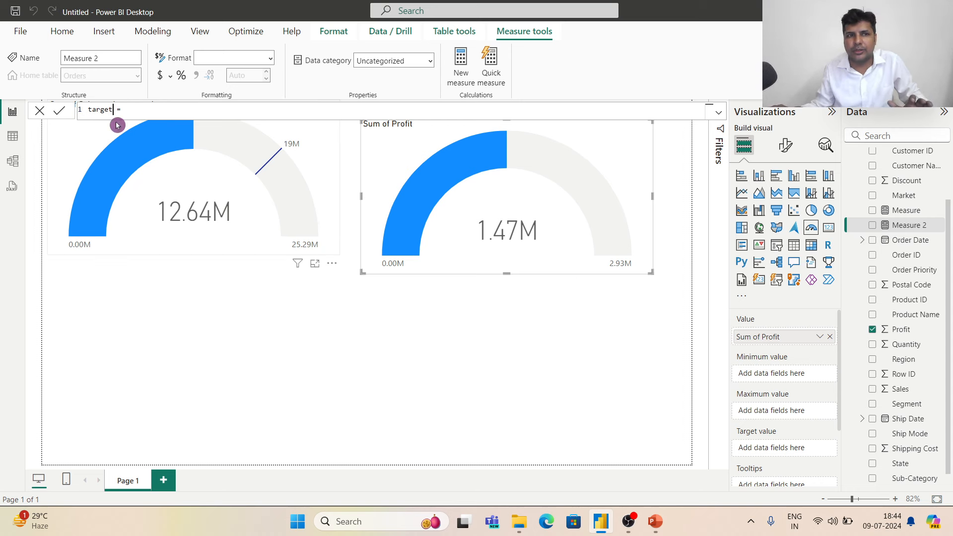
{"action": "mouse_move", "coordinate": [167, 131]}
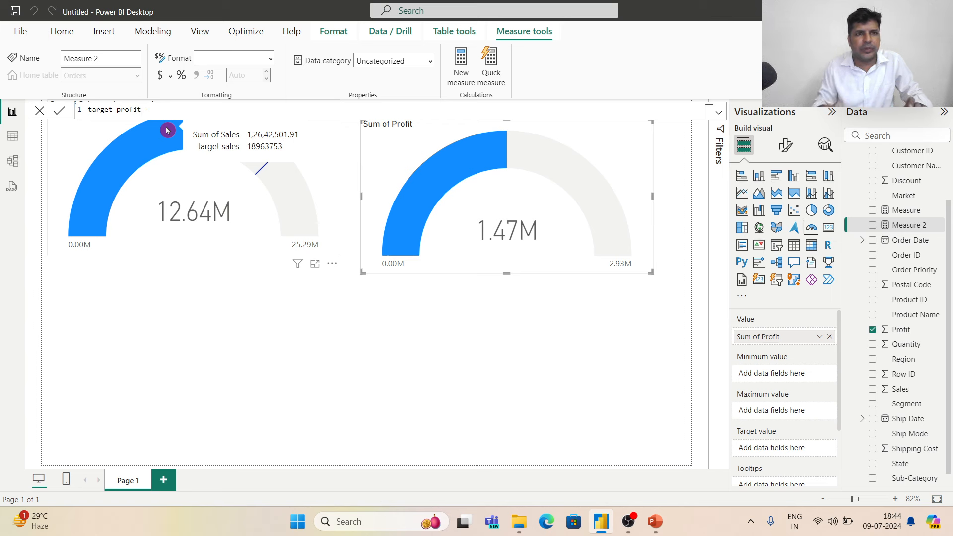
{"action": "type", "text": "profit = sum"}
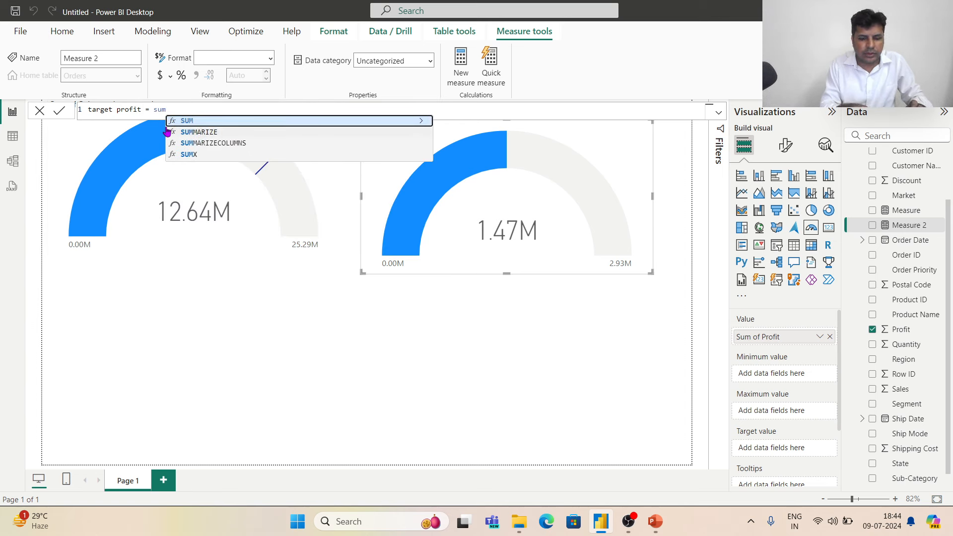
{"action": "type", "text": "(orde"}
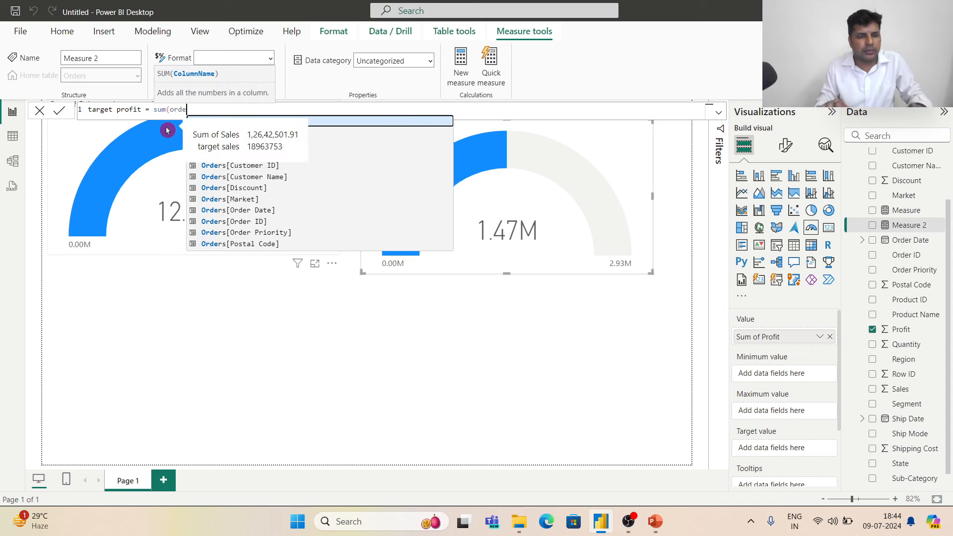
{"action": "scroll", "coordinate": [289, 228], "scroll_direction": "down", "scroll_amount": 2}
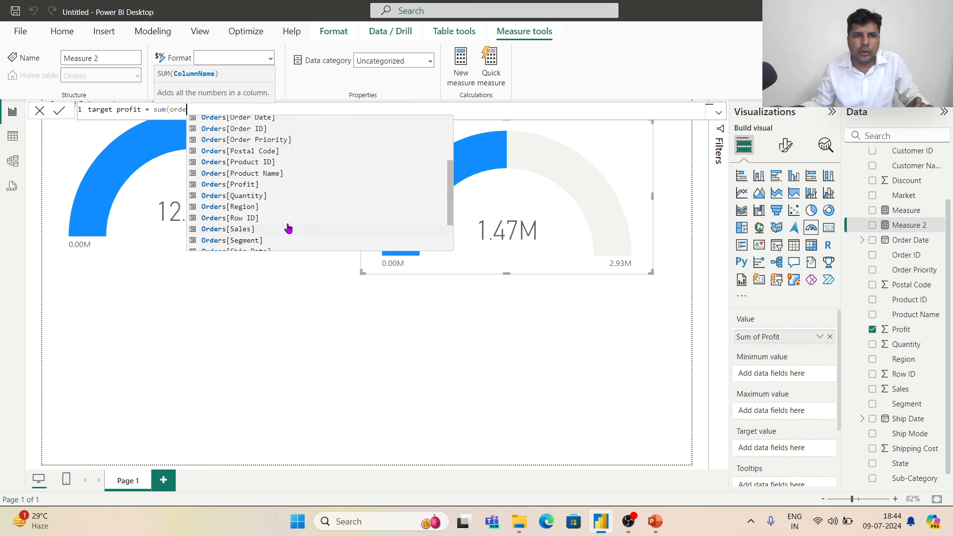
{"action": "left_click", "coordinate": [254, 184]}
{"action": "type", "text": ")"}
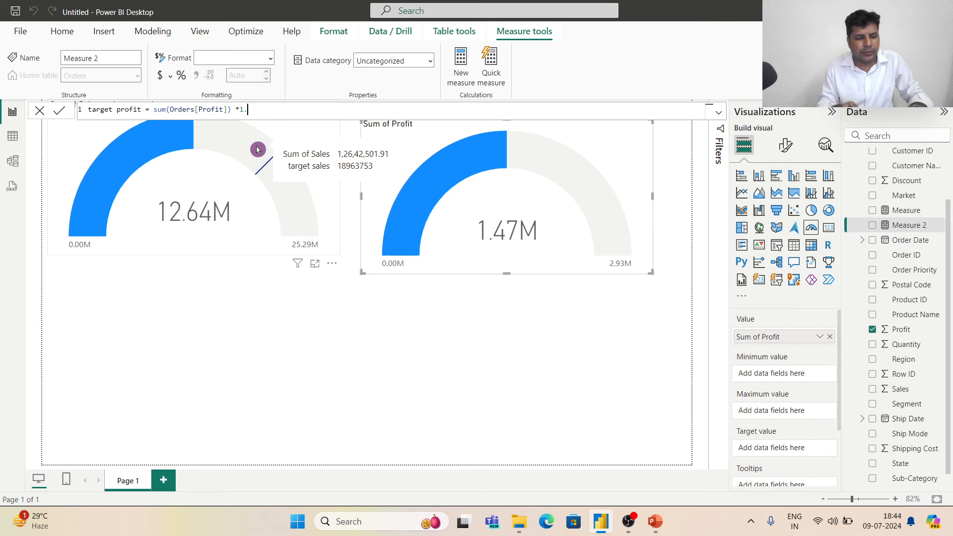
{"action": "type", "text": "*1.3"}
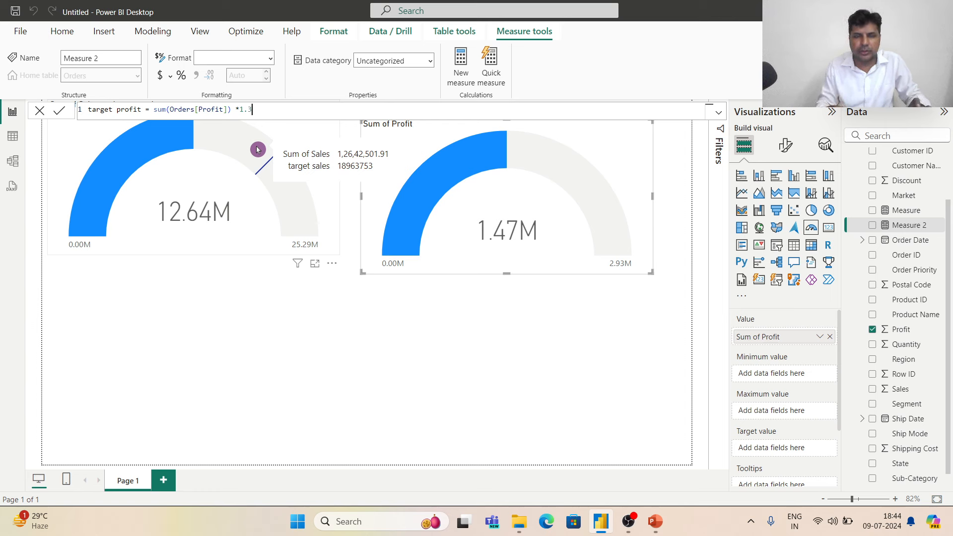
{"action": "key", "text": "Return"}
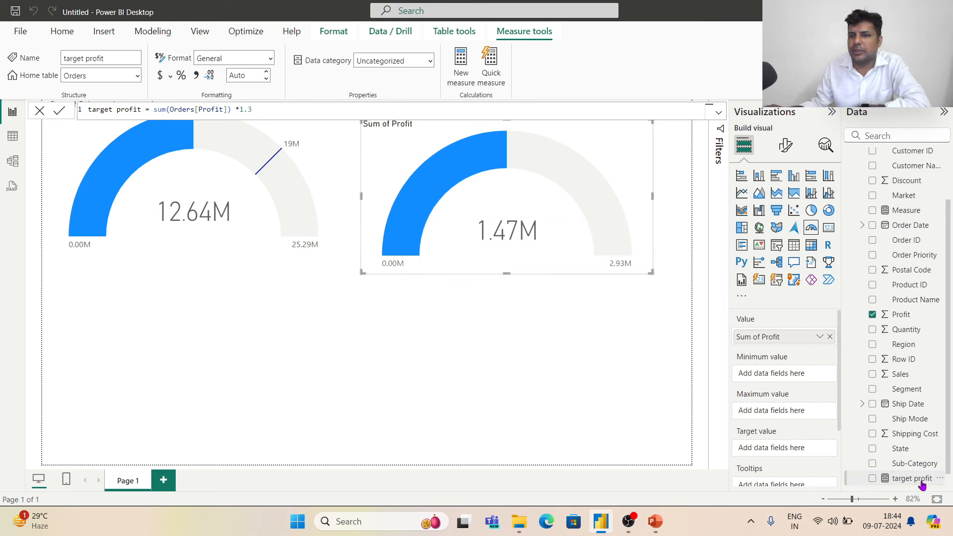
{"action": "left_click_drag", "start_coordinate": [921, 484], "coordinate": [809, 455]}
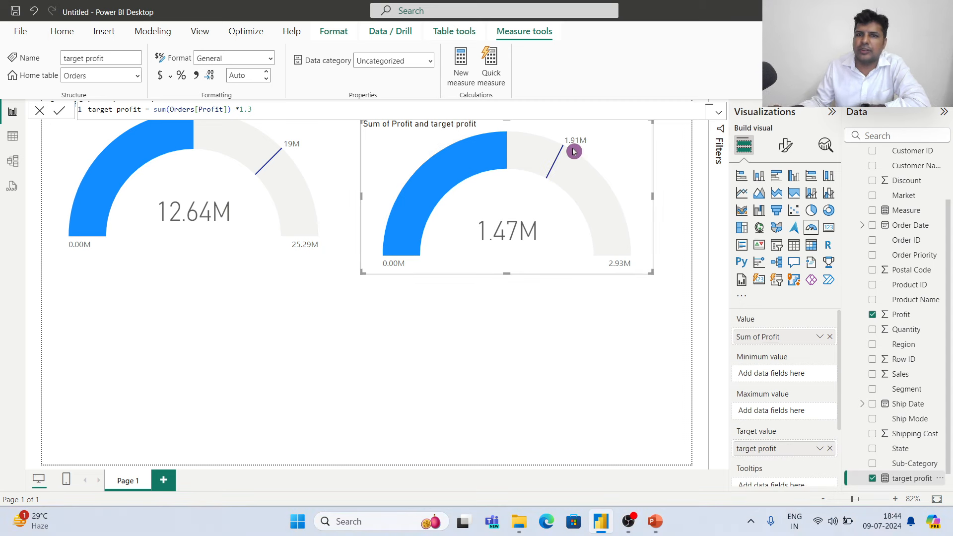
Move the sales gauge slightly down so its title shows and it sits roughly level with the profit gauge.
{"action": "left_click", "coordinate": [246, 200]}
{"action": "mouse_move", "coordinate": [251, 133]}
{"action": "left_mouse_down"}
{"action": "mouse_move", "coordinate": [250, 154]}
{"action": "mouse_move", "coordinate": [254, 142]}
{"action": "left_mouse_up"}
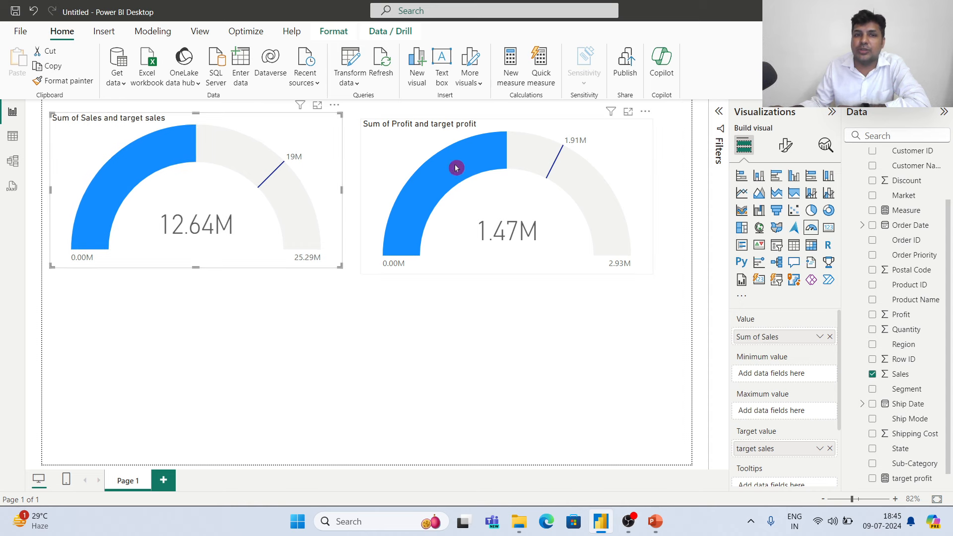
{"action": "left_click", "coordinate": [469, 176]}
{"action": "left_click", "coordinate": [273, 179]}
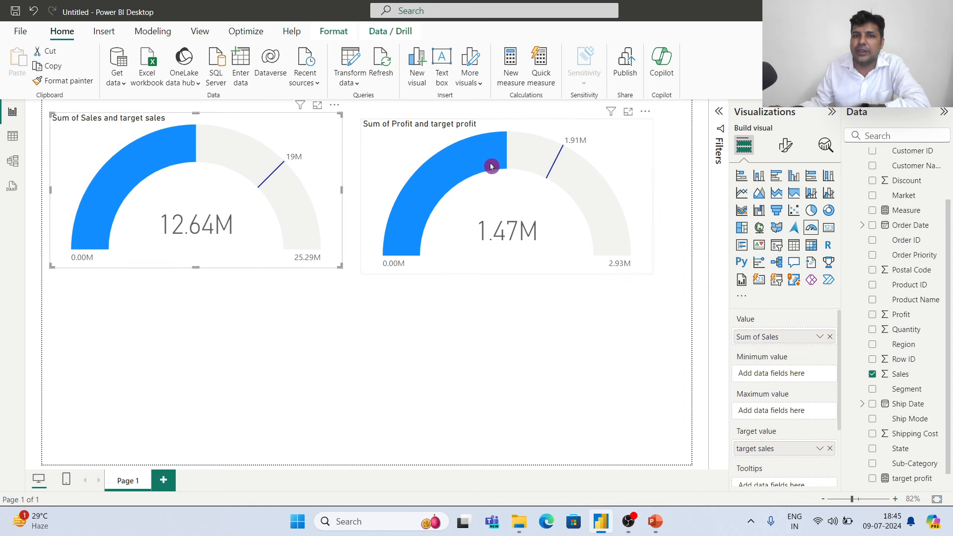
{"action": "mouse_move", "coordinate": [545, 175]}
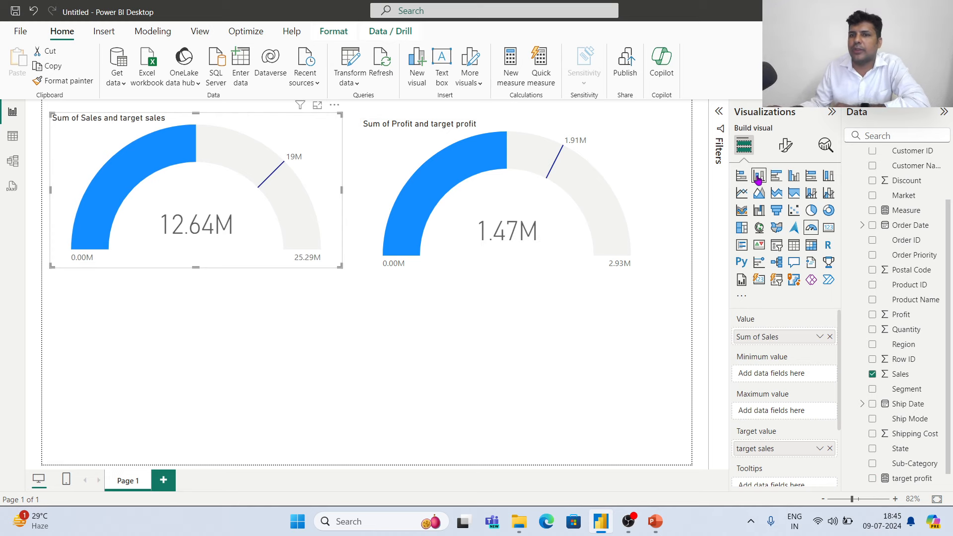
Add a pie chart below the sales gauge with Market as legend and Sales as values.
{"action": "left_click", "coordinate": [457, 376]}
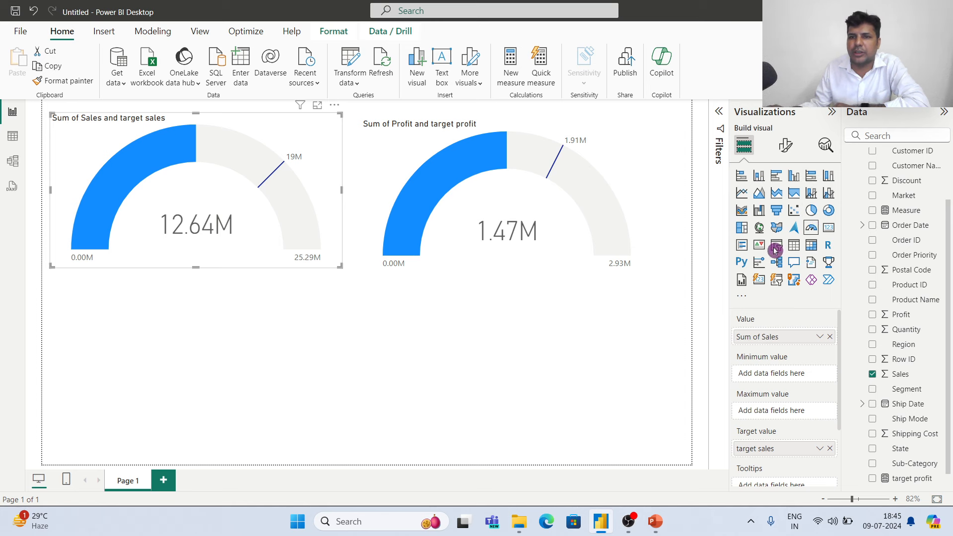
{"action": "left_click", "coordinate": [812, 211]}
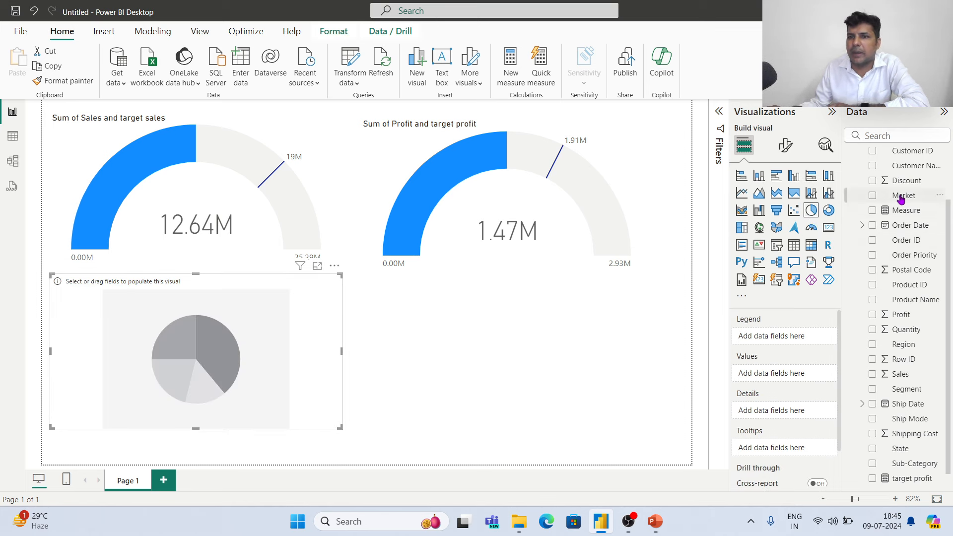
{"action": "left_click_drag", "start_coordinate": [901, 198], "coordinate": [782, 337]}
{"action": "left_click_drag", "start_coordinate": [900, 375], "coordinate": [784, 379]}
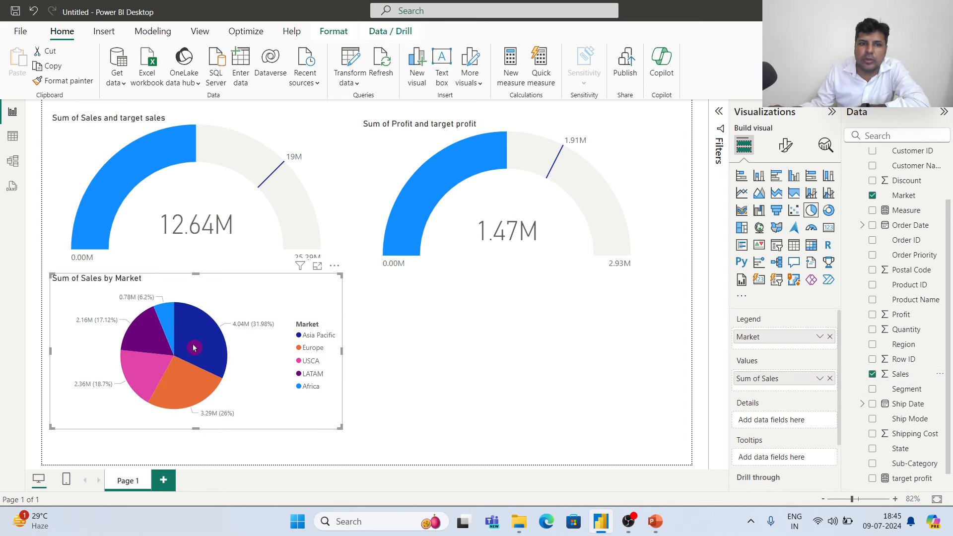
Cross-filter both gauges by the Asia Pacific, Europe, USCA, LATAM and Africa slices in turn, ending on Asia Pacific, and compare values with targets.
{"action": "mouse_move", "coordinate": [194, 349]}
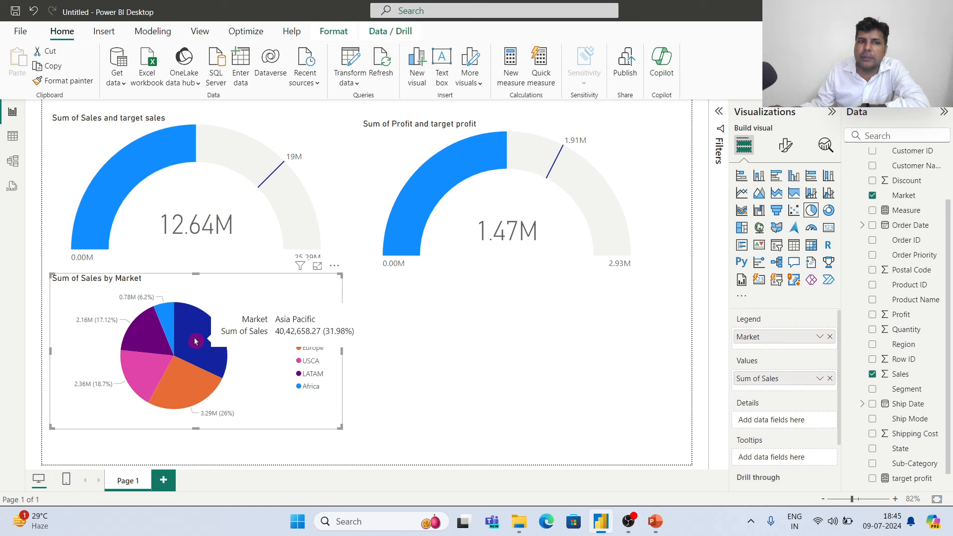
{"action": "left_click", "coordinate": [195, 342]}
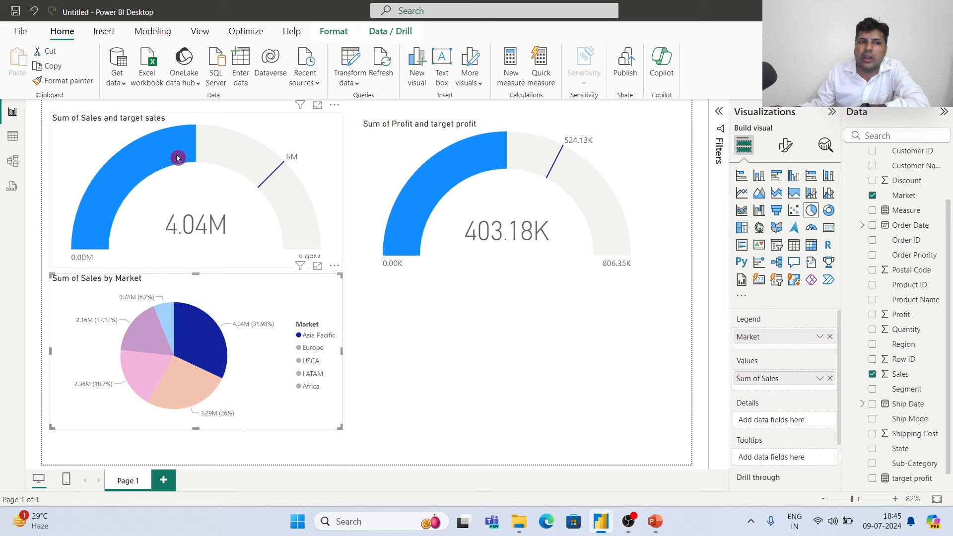
{"action": "mouse_move", "coordinate": [283, 178]}
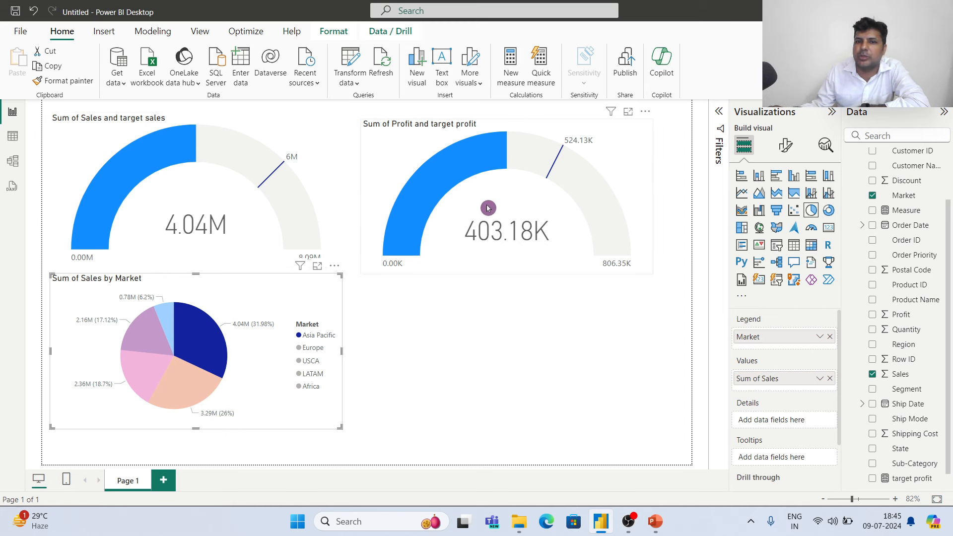
{"action": "mouse_move", "coordinate": [177, 396]}
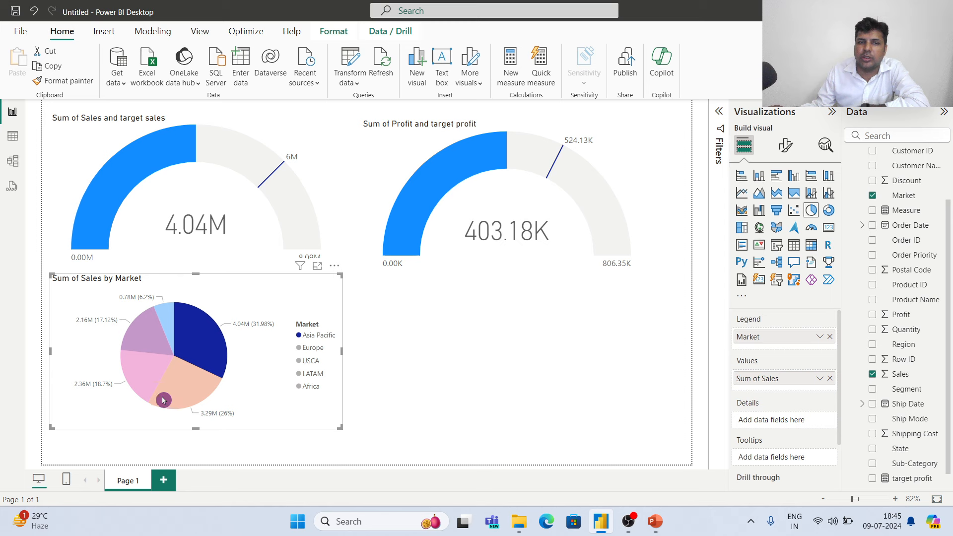
{"action": "left_click", "coordinate": [163, 400]}
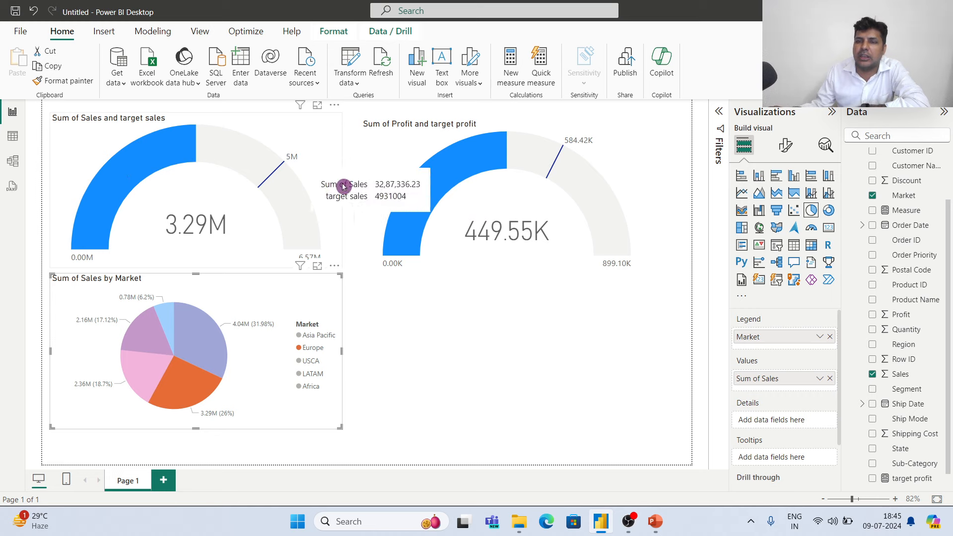
{"action": "left_click", "coordinate": [146, 385]}
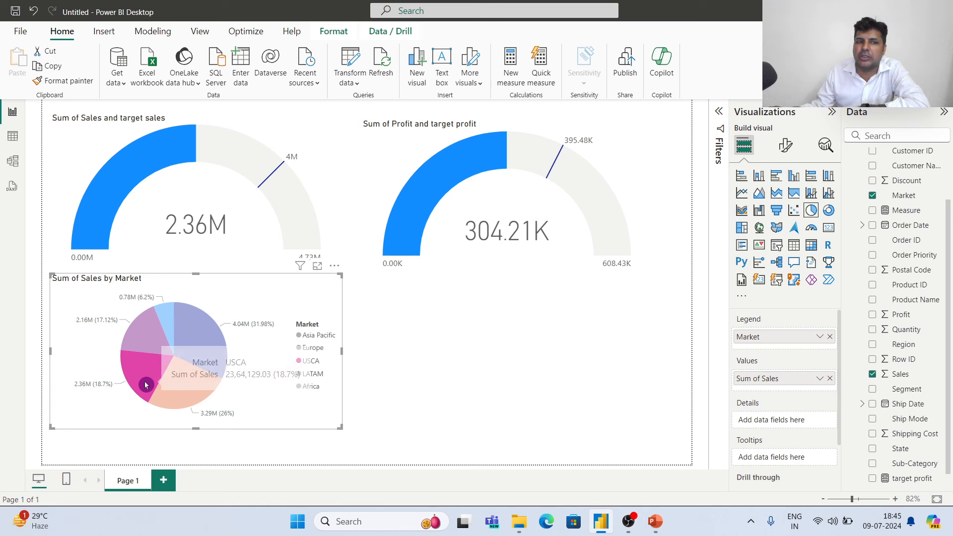
{"action": "left_click", "coordinate": [143, 340]}
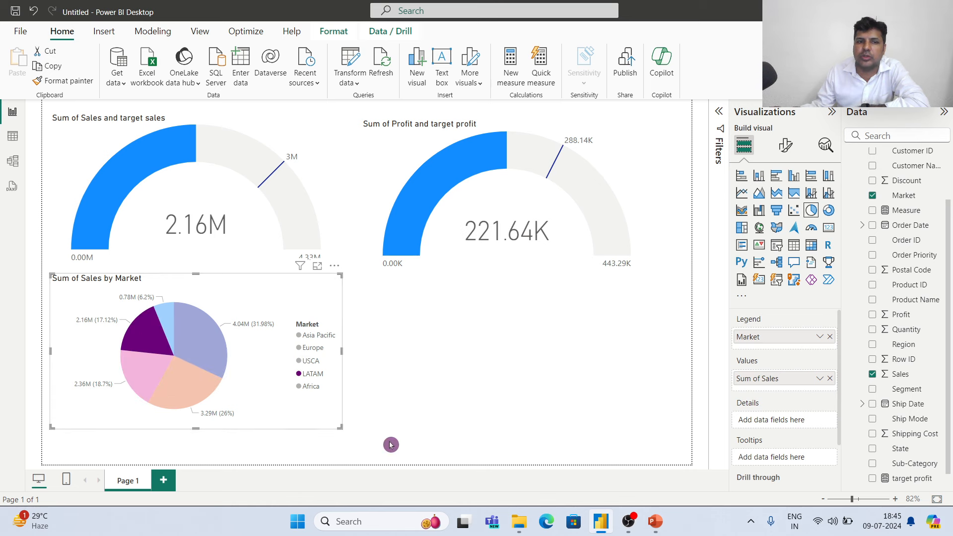
{"action": "left_click", "coordinate": [170, 321]}
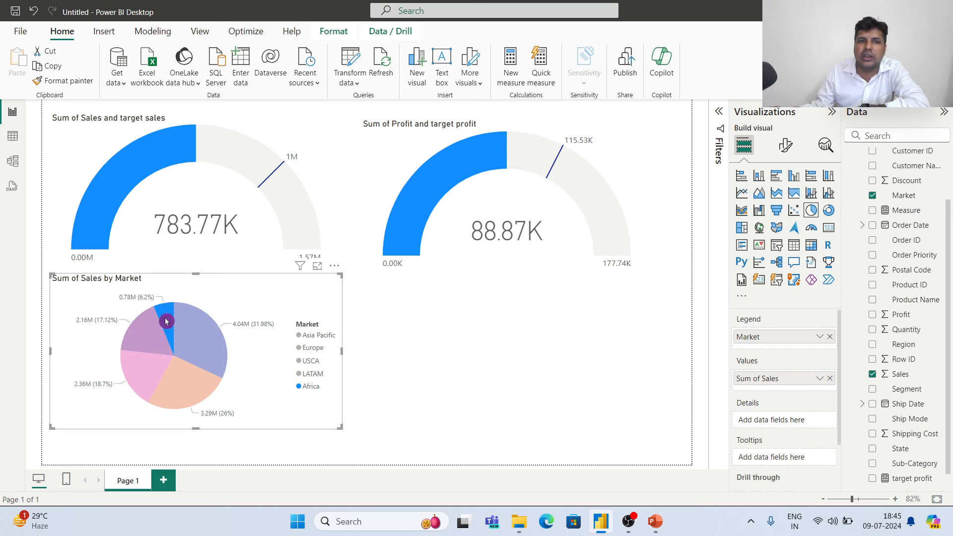
{"action": "left_click", "coordinate": [198, 338]}
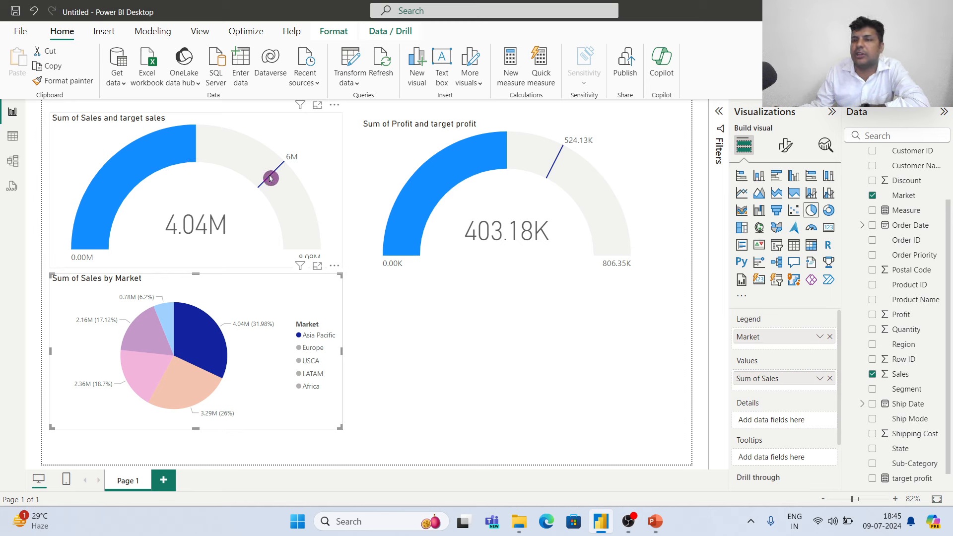
{"action": "mouse_move", "coordinate": [563, 244]}
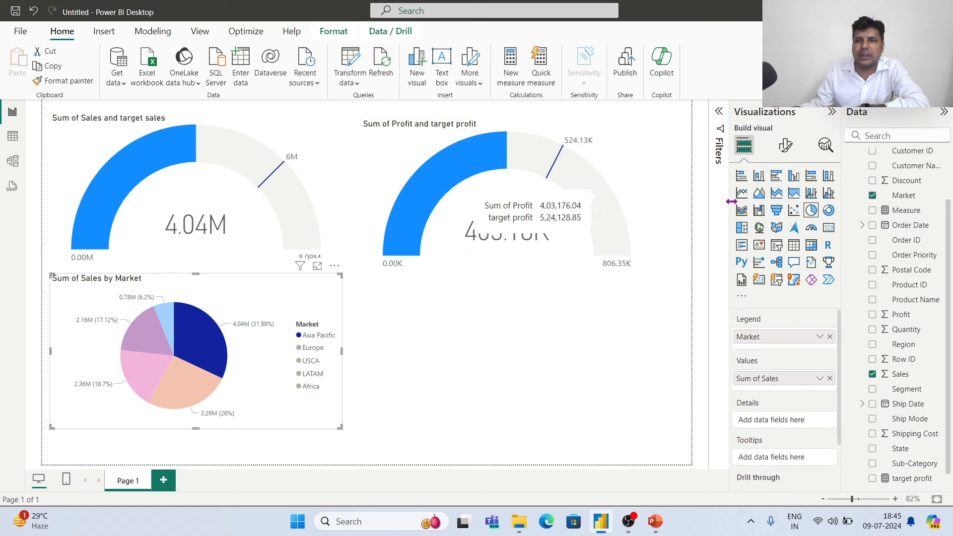
Add a new report page and place a card visual showing Sales on it.
{"action": "left_click", "coordinate": [163, 480]}
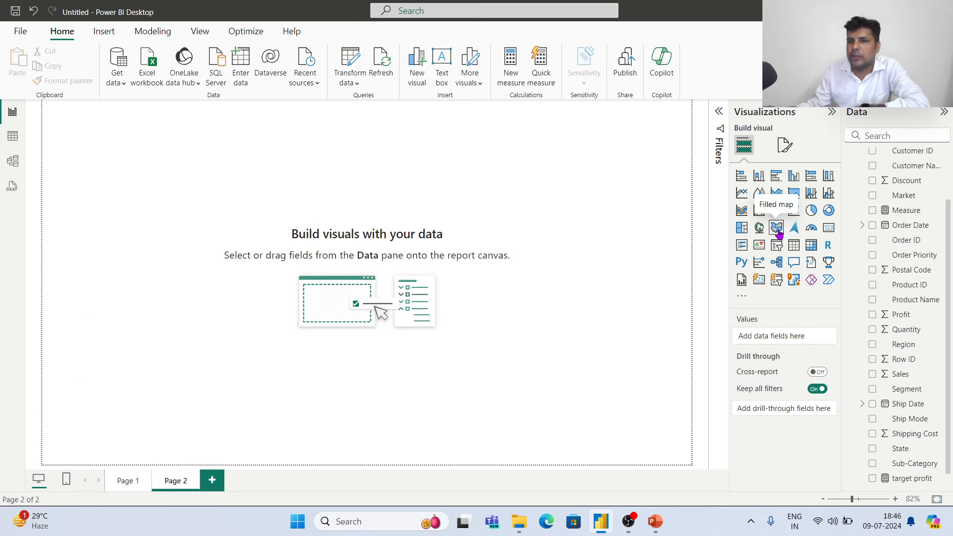
{"action": "left_click", "coordinate": [829, 229]}
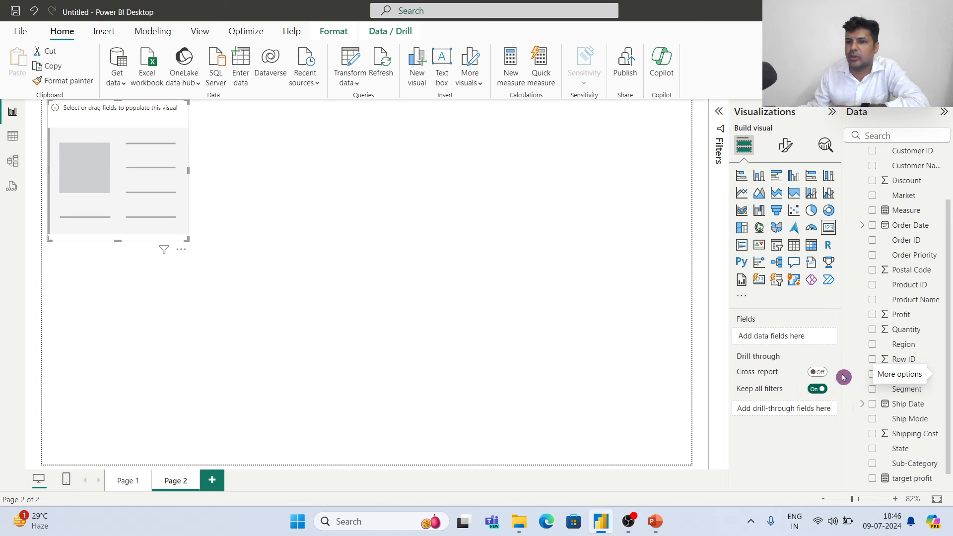
{"action": "left_click_drag", "start_coordinate": [903, 375], "coordinate": [788, 337]}
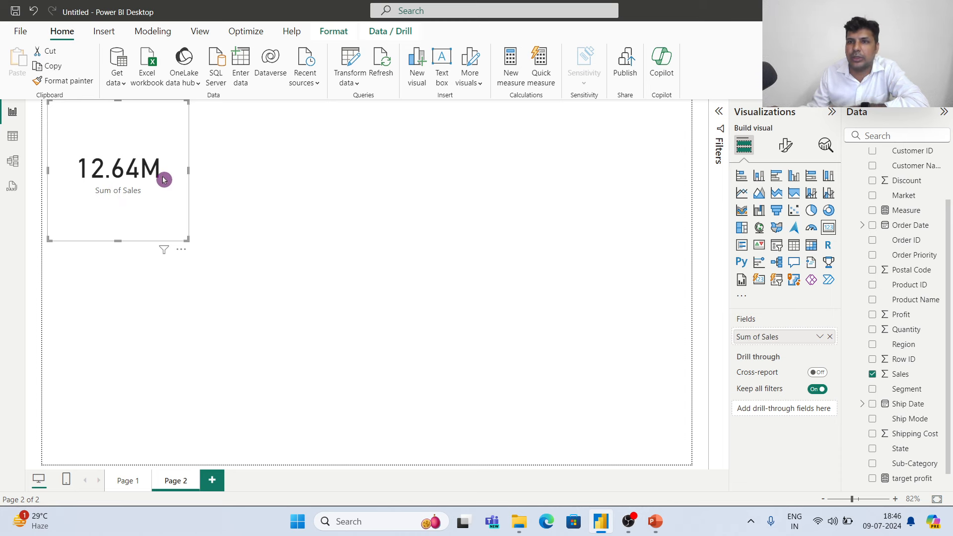
Add a second card visual showing Profit and position it to the right of the Sales card.
{"action": "left_click", "coordinate": [622, 262]}
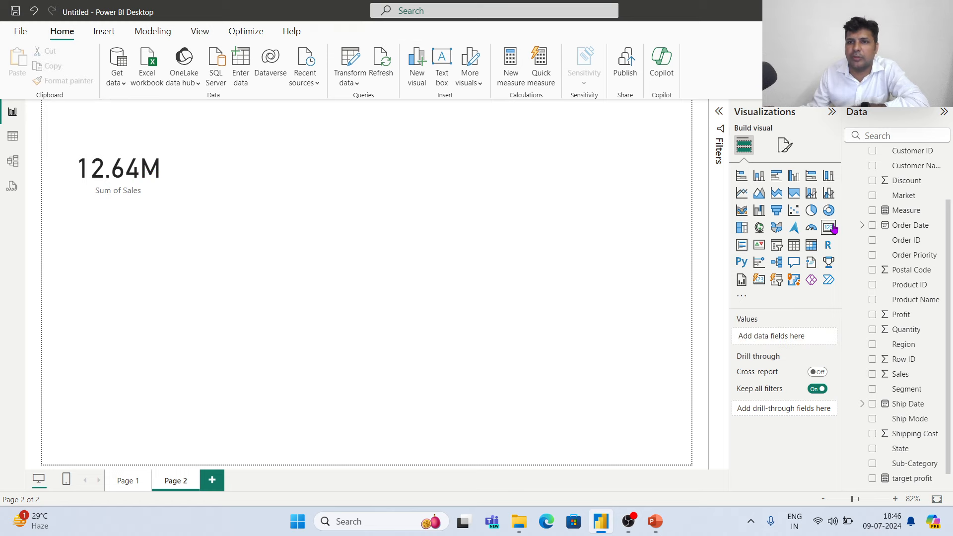
{"action": "left_click", "coordinate": [829, 228]}
{"action": "left_click_drag", "start_coordinate": [155, 273], "coordinate": [304, 144]}
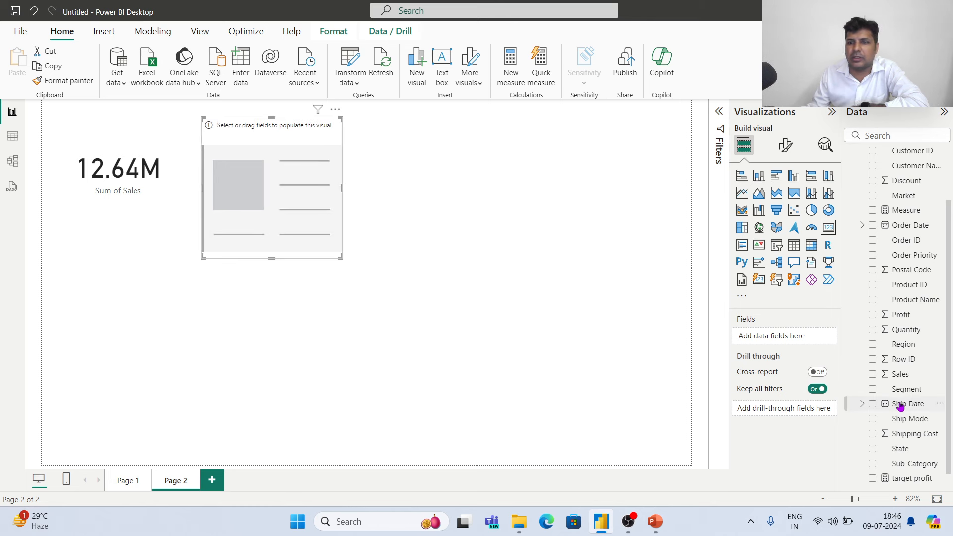
{"action": "left_click_drag", "start_coordinate": [908, 314], "coordinate": [800, 338]}
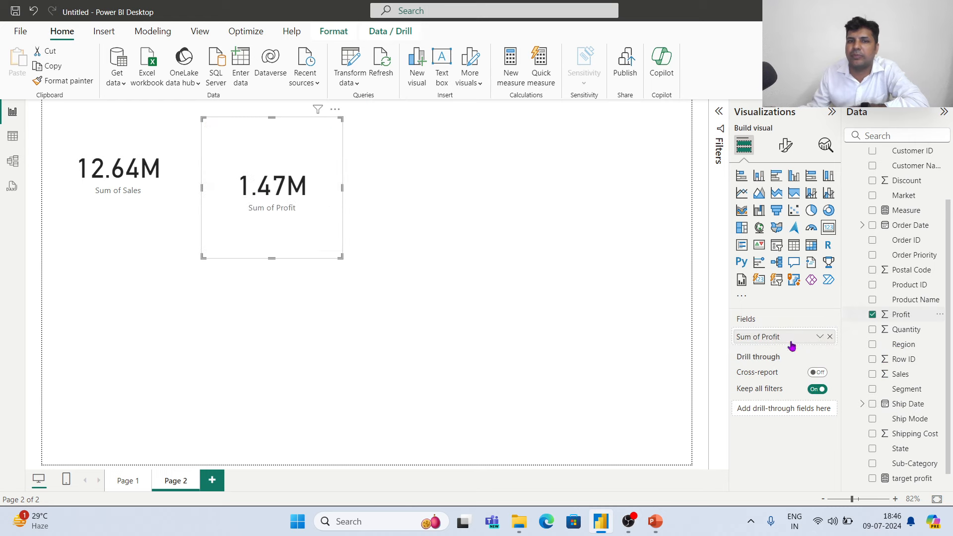
{"action": "left_click", "coordinate": [140, 166]}
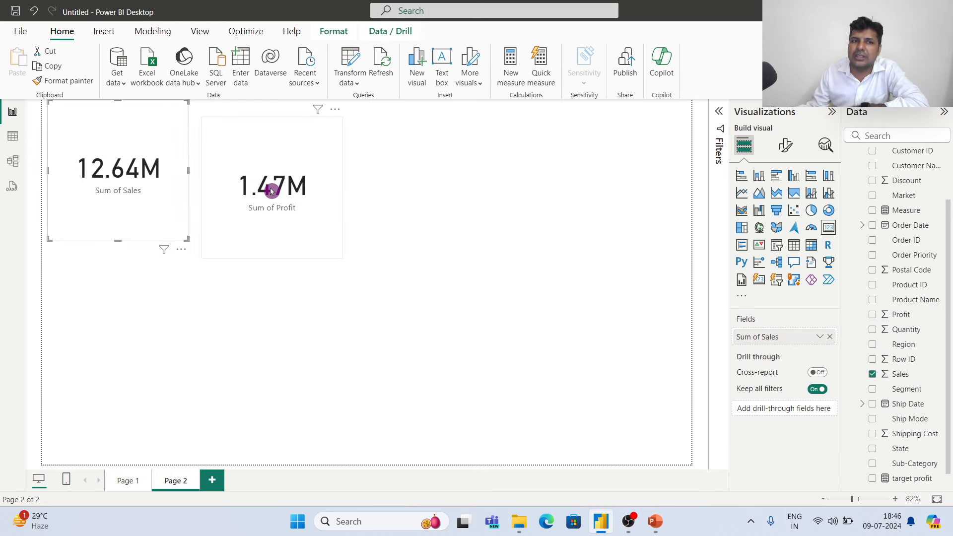
{"action": "mouse_move", "coordinate": [254, 148]}
{"action": "left_mouse_down"}
{"action": "mouse_move", "coordinate": [245, 132]}
{"action": "mouse_move", "coordinate": [251, 137]}
{"action": "left_mouse_up"}
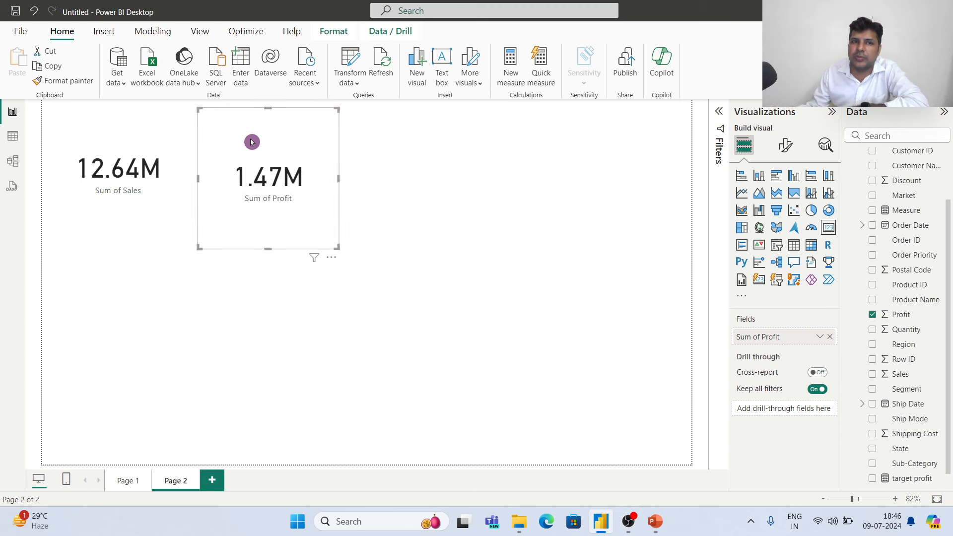
{"action": "left_click", "coordinate": [569, 285]}
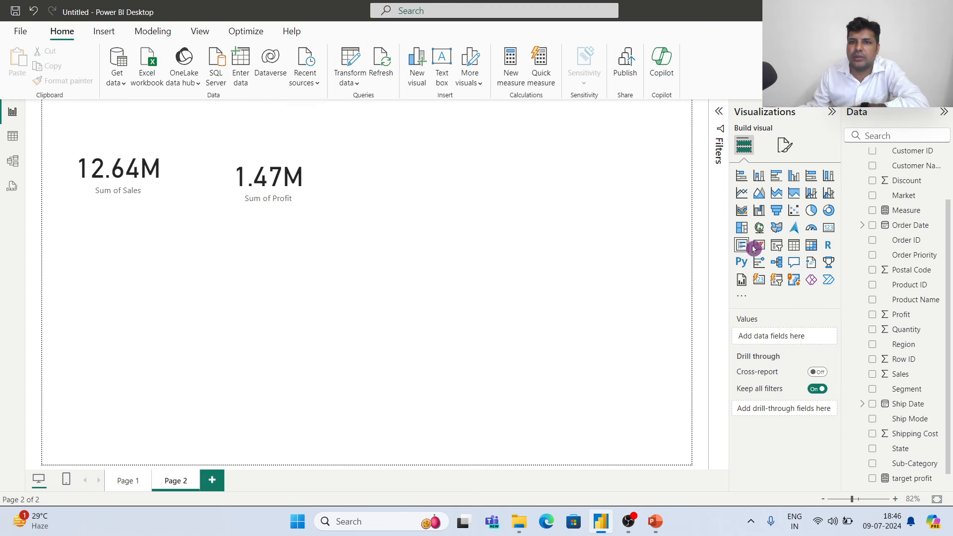
Add a stacked column chart below the cards with Category on the X-axis and Sales on the Y-axis, and enlarge it.
{"action": "left_click", "coordinate": [759, 176]}
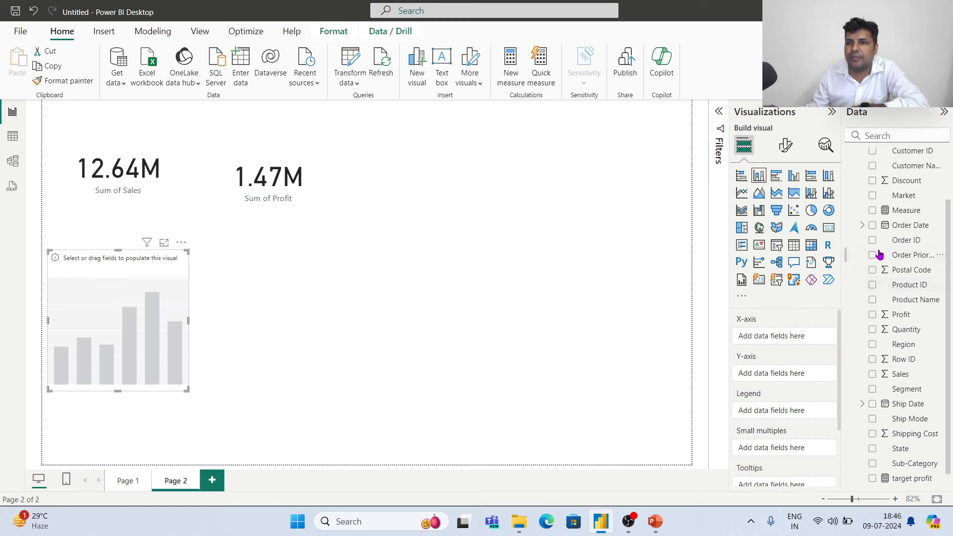
{"action": "left_click_drag", "start_coordinate": [949, 212], "coordinate": [787, 336]}
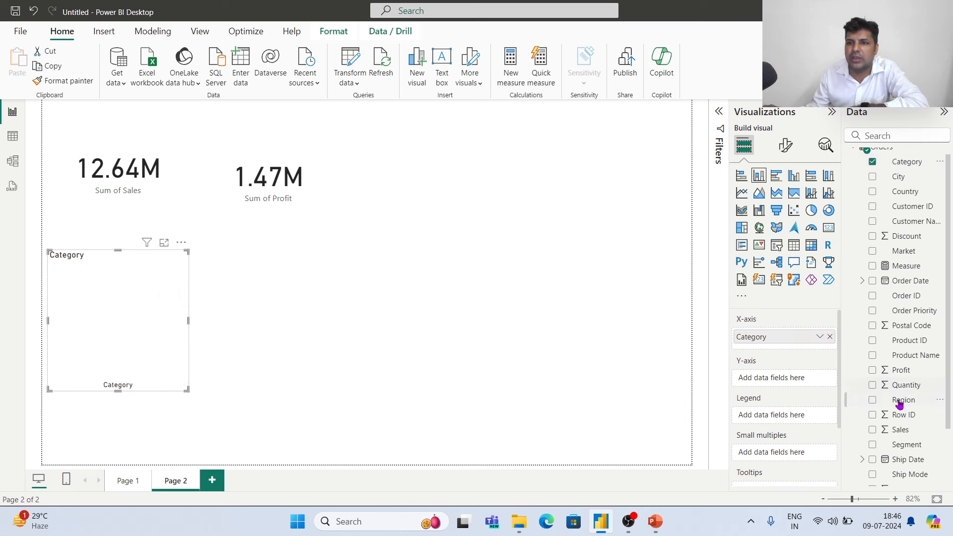
{"action": "left_click_drag", "start_coordinate": [905, 436], "coordinate": [785, 378]}
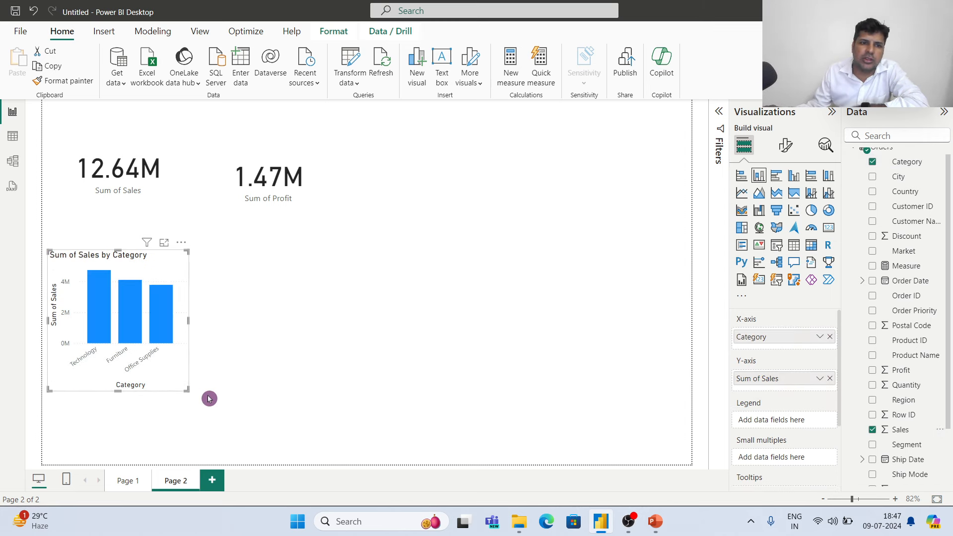
{"action": "left_click_drag", "start_coordinate": [208, 399], "coordinate": [368, 416]}
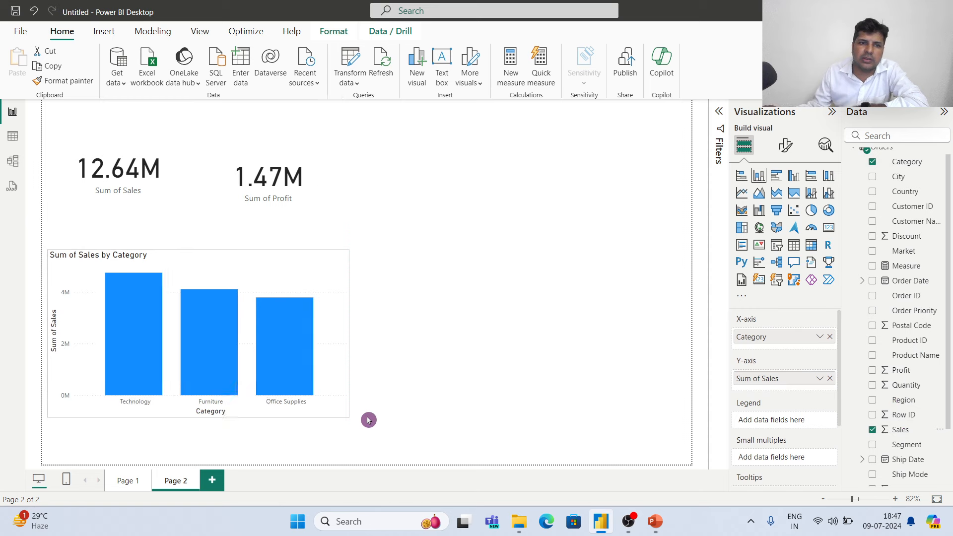
Cross-filter the Sales and Profit cards by the Technology, Furniture and Office Supplies columns in turn and compare the values.
{"action": "left_click", "coordinate": [139, 328]}
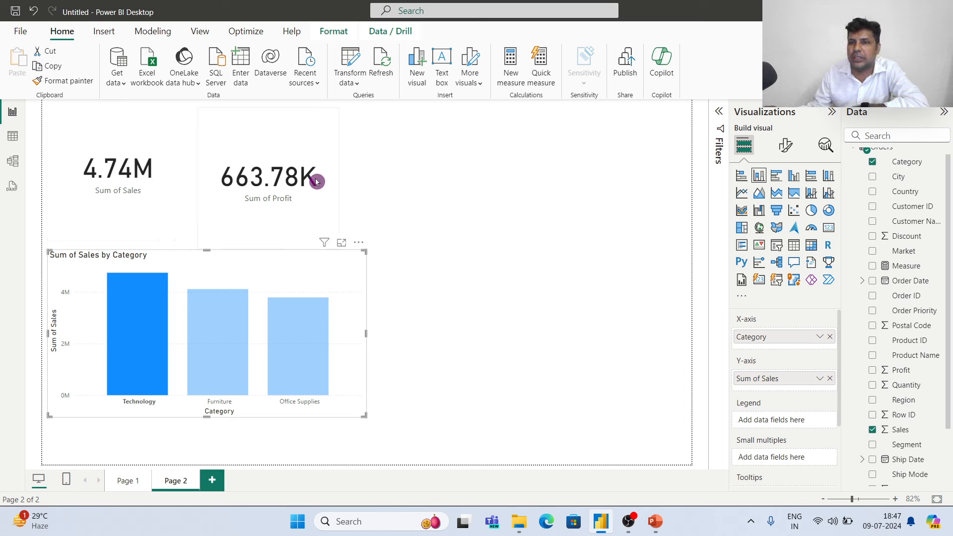
{"action": "left_click", "coordinate": [209, 343]}
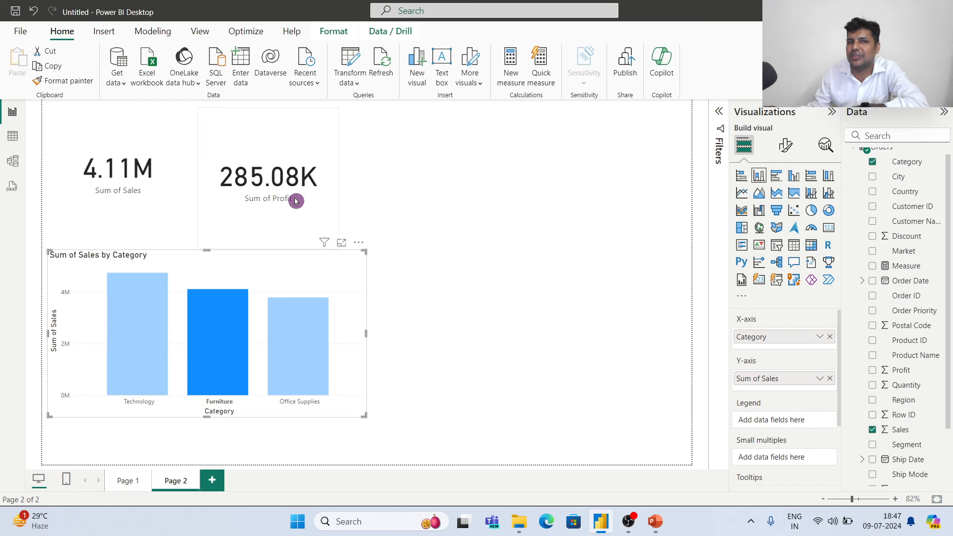
{"action": "left_click", "coordinate": [305, 367]}
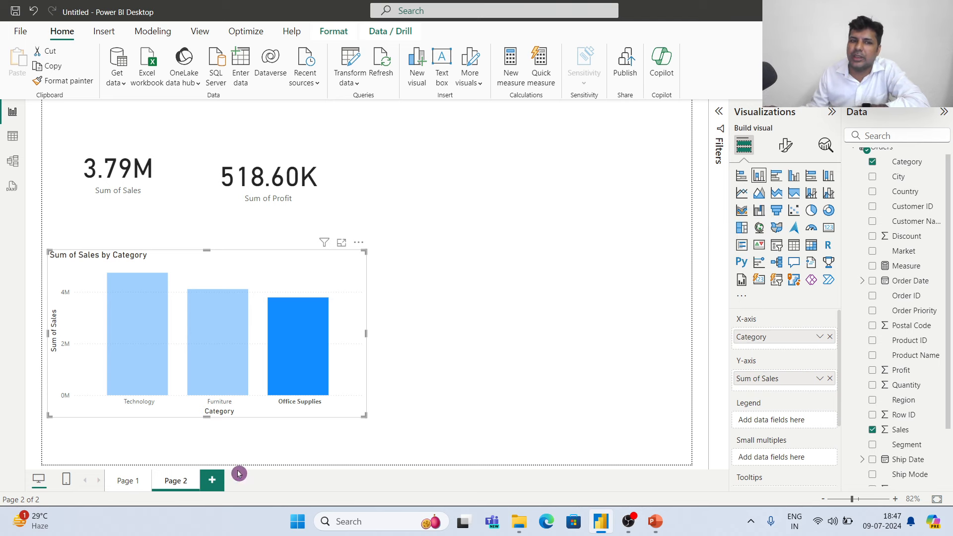
Add a third report page and place a multi-row card on it with Category, Sales and Profit as fields.
{"action": "left_click", "coordinate": [215, 481]}
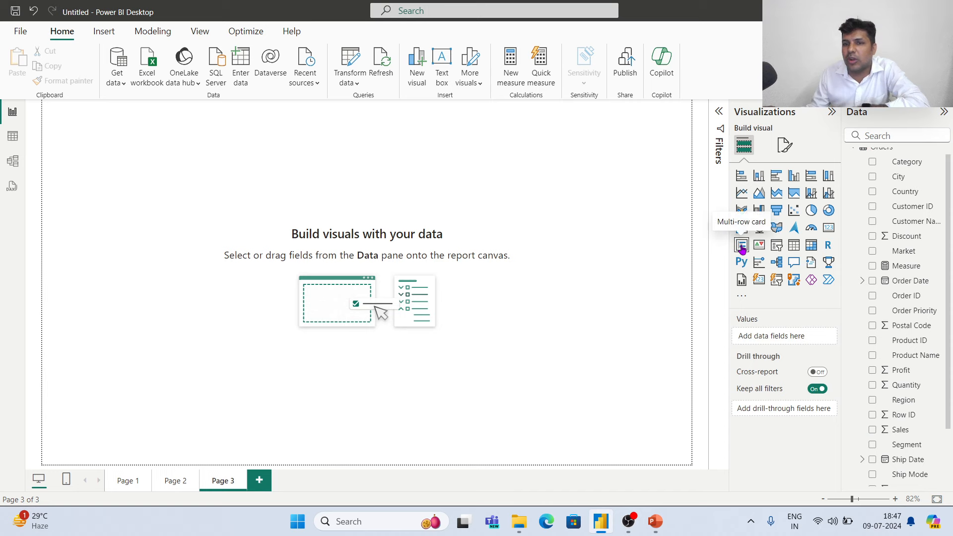
{"action": "left_click", "coordinate": [185, 484]}
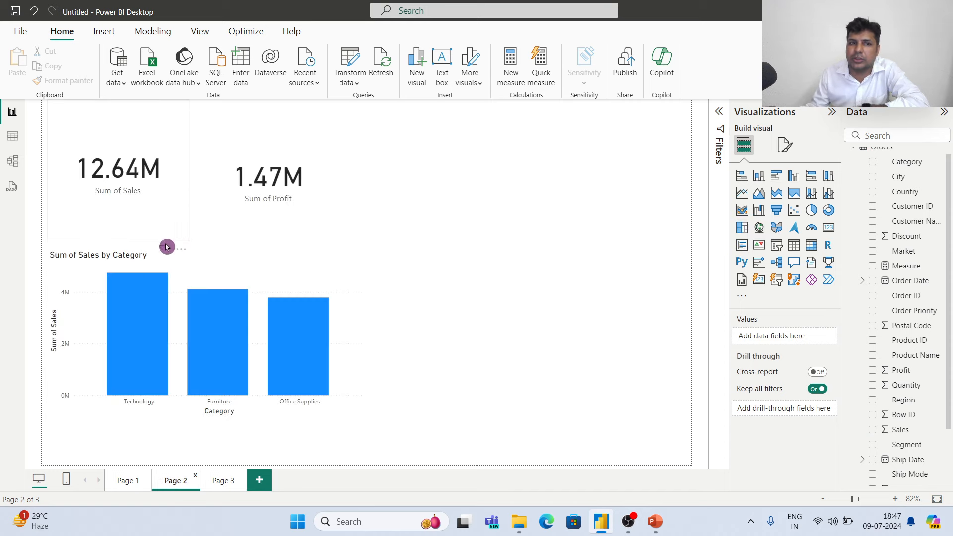
{"action": "left_click", "coordinate": [224, 482]}
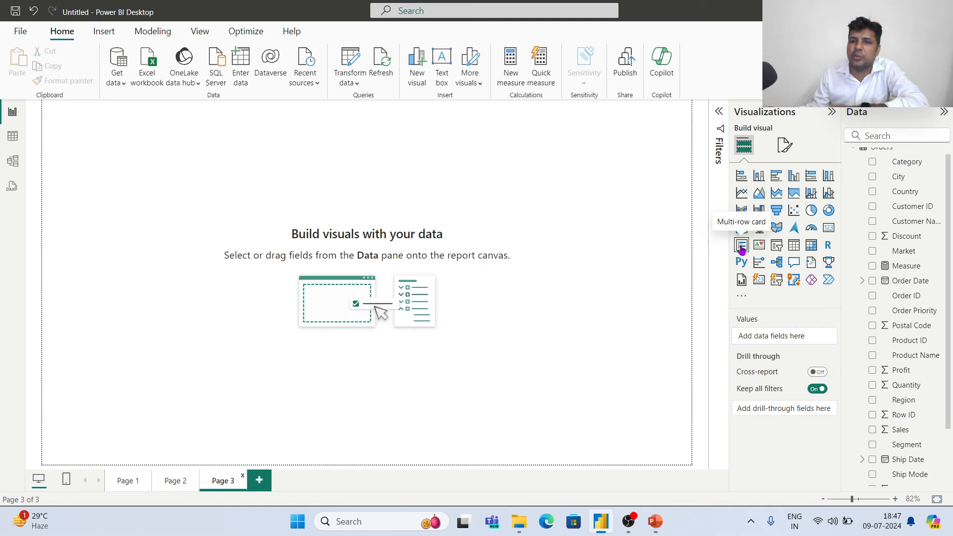
{"action": "left_click", "coordinate": [741, 245]}
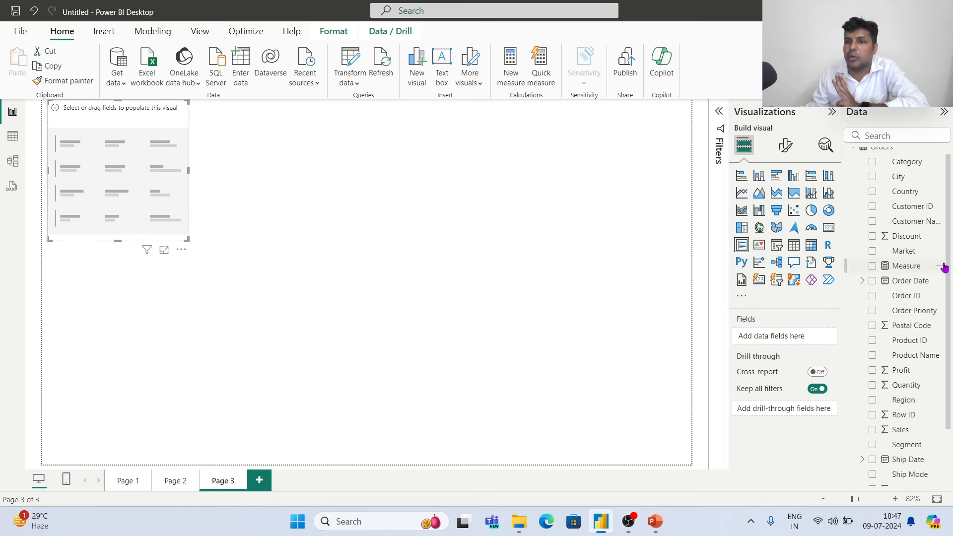
{"action": "left_click_drag", "start_coordinate": [949, 194], "coordinate": [949, 186]}
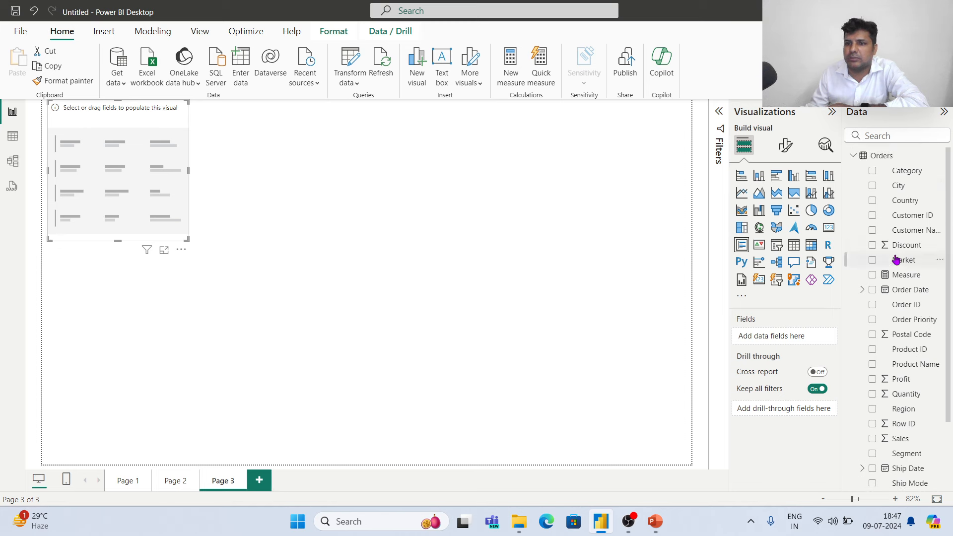
{"action": "left_click_drag", "start_coordinate": [896, 171], "coordinate": [787, 336]}
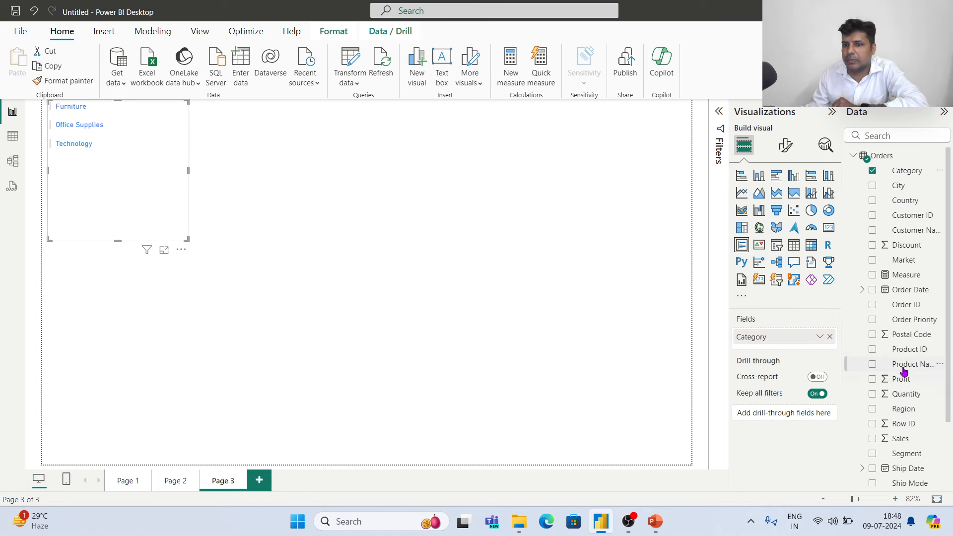
{"action": "left_click_drag", "start_coordinate": [902, 441], "coordinate": [791, 351]}
{"action": "left_click_drag", "start_coordinate": [905, 378], "coordinate": [794, 367]}
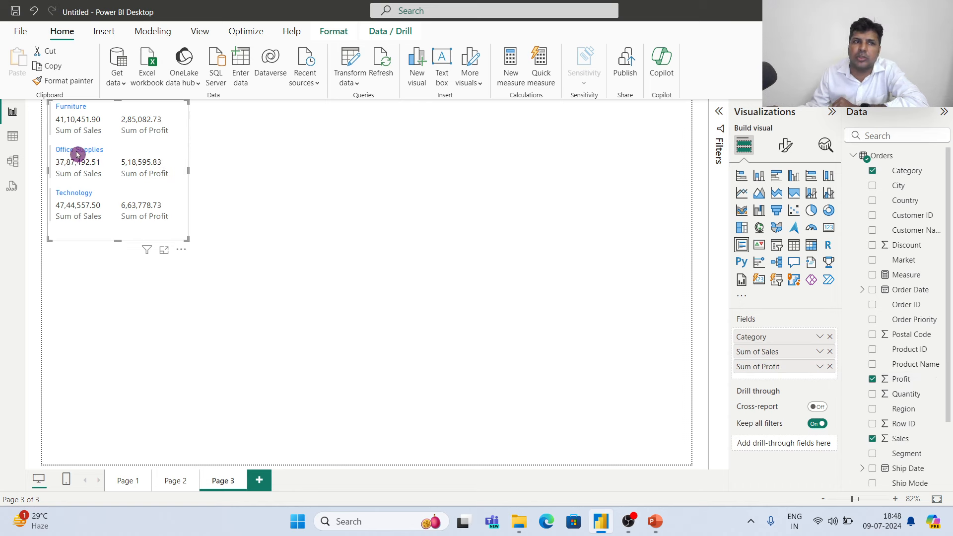
{"action": "left_click", "coordinate": [13, 138]}
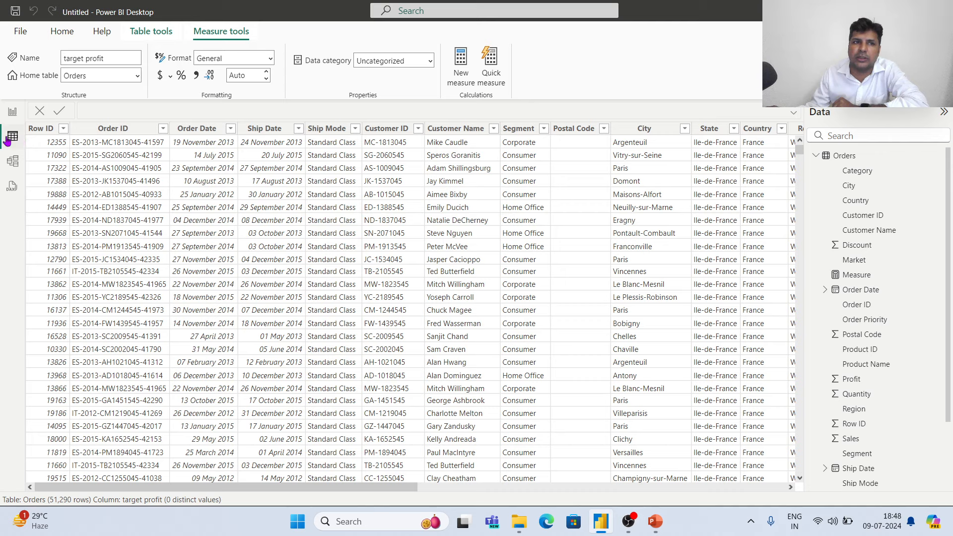
{"action": "left_click", "coordinate": [13, 115]}
{"action": "left_click", "coordinate": [131, 172]}
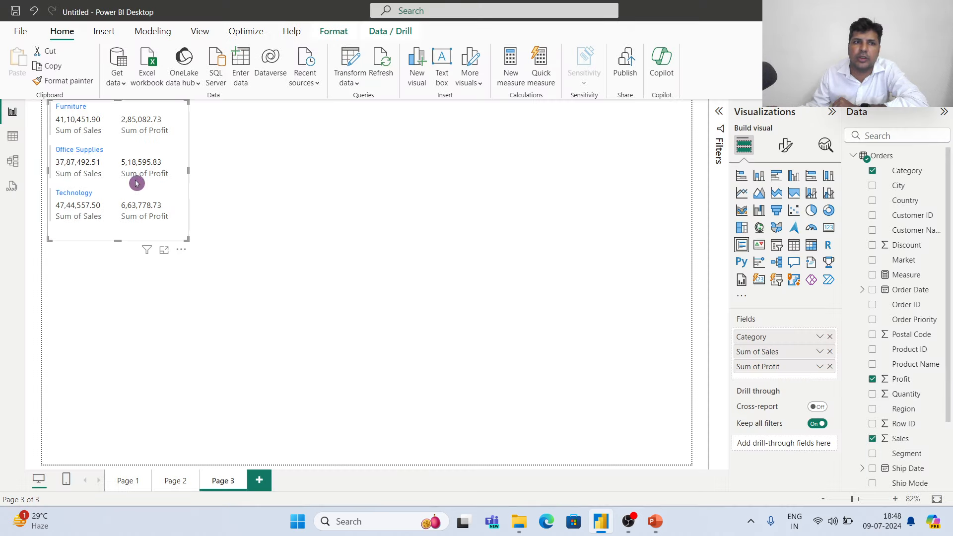
{"action": "left_click", "coordinate": [182, 252]}
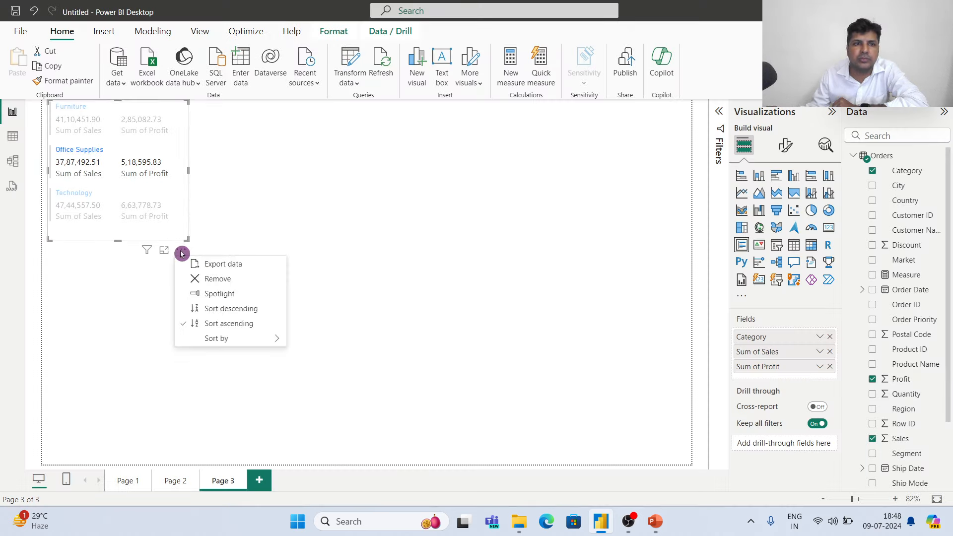
{"action": "left_click", "coordinate": [177, 230]}
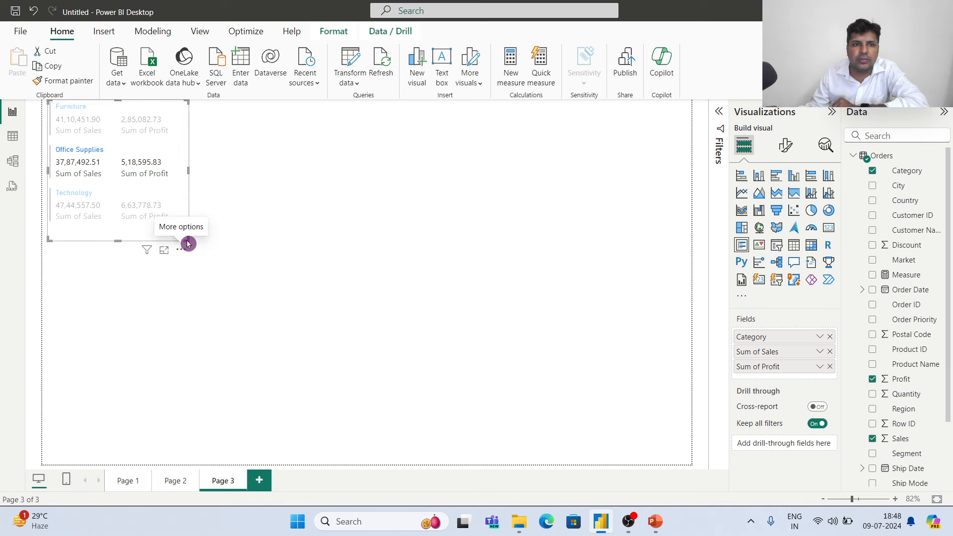
Widen the multi-row card to nearly twice its original width and highlight its Furniture, Office Supplies and Technology entries in turn.
{"action": "left_click_drag", "start_coordinate": [188, 240], "coordinate": [483, 250]}
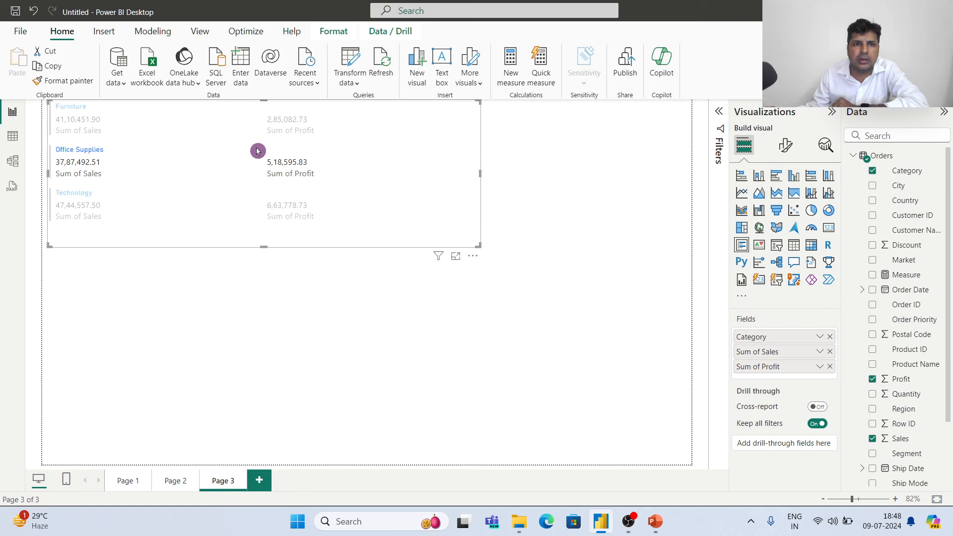
{"action": "left_click", "coordinate": [105, 117]}
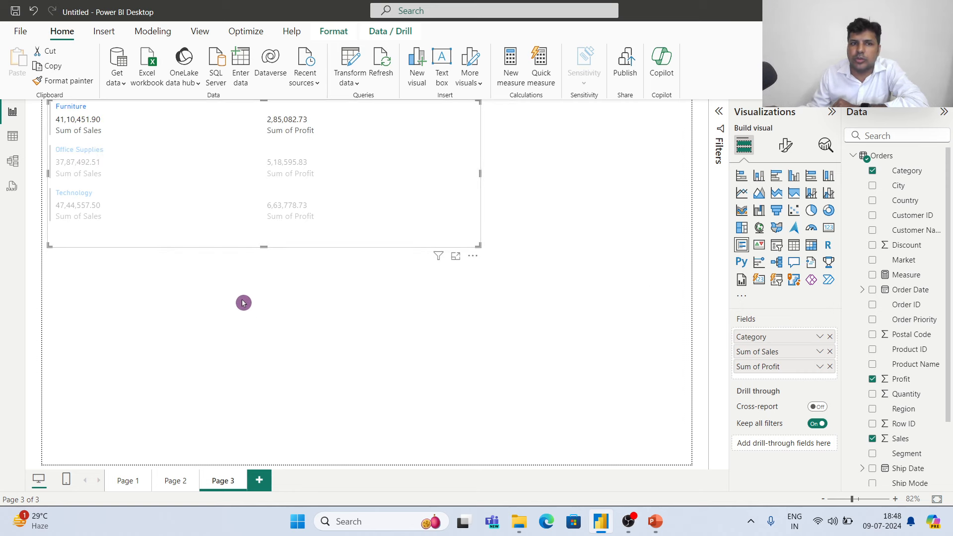
{"action": "left_click", "coordinate": [198, 276]}
{"action": "left_click", "coordinate": [390, 180]}
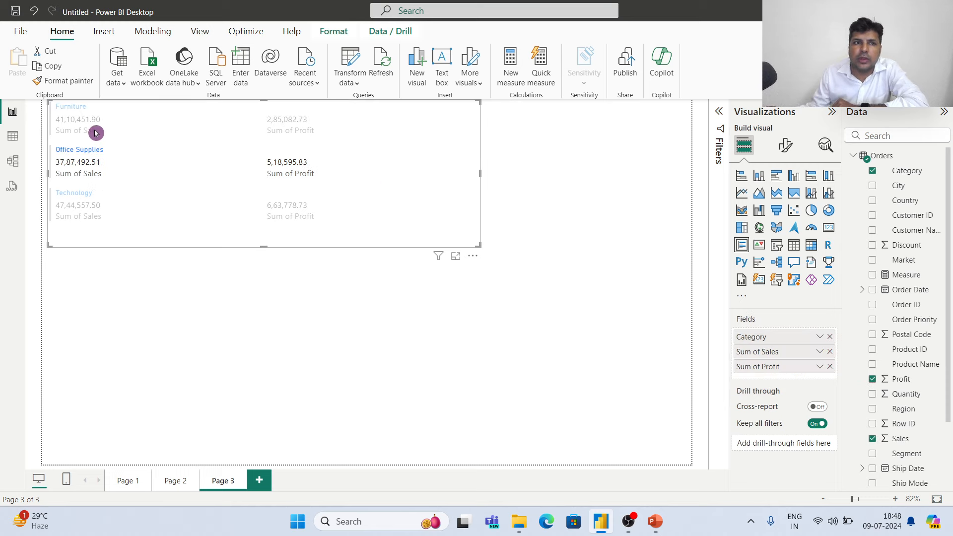
{"action": "left_click", "coordinate": [93, 166]}
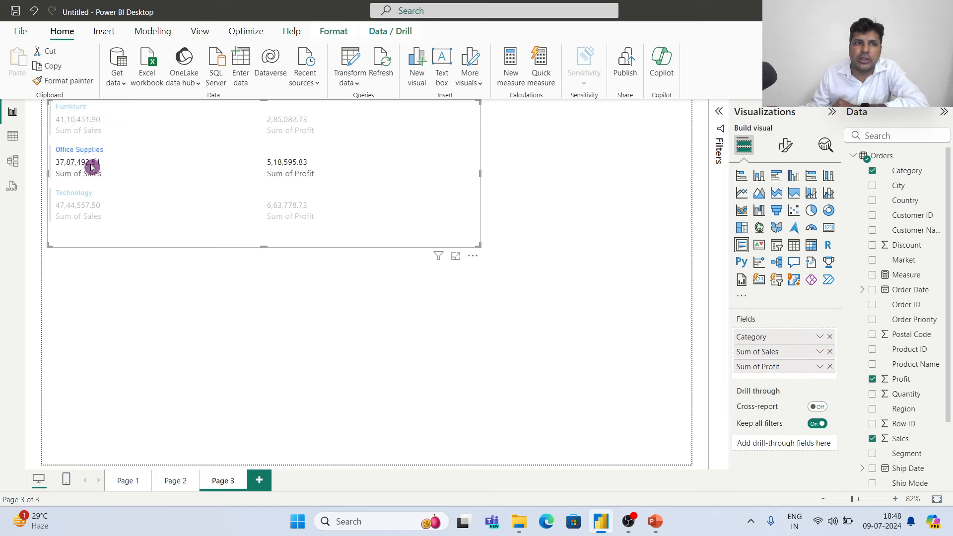
{"action": "left_click", "coordinate": [93, 198]}
{"action": "left_click_drag", "start_coordinate": [479, 173], "coordinate": [317, 187]}
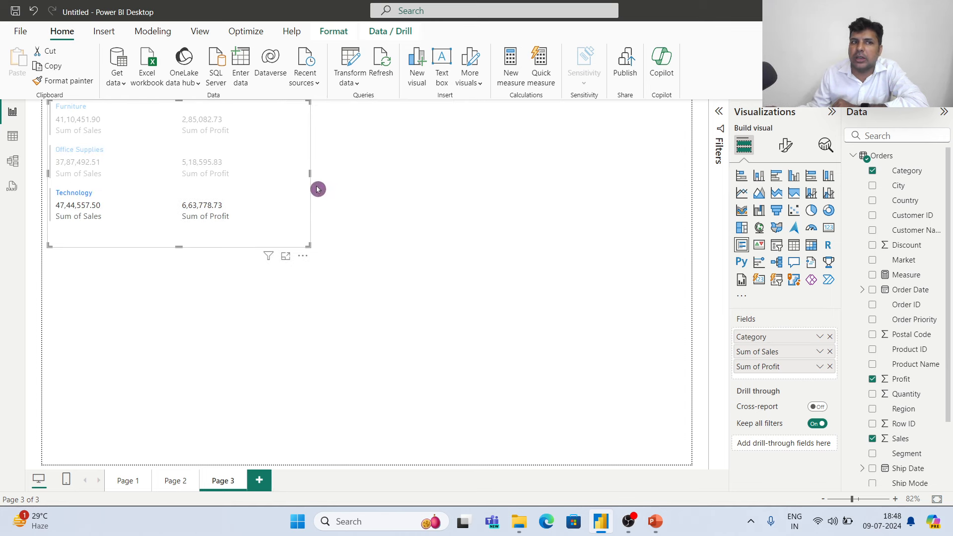
Compare the separate Sales and Profit cards on Page 2 with the multi-row card's category entries on Page 3.
{"action": "left_click", "coordinate": [170, 480]}
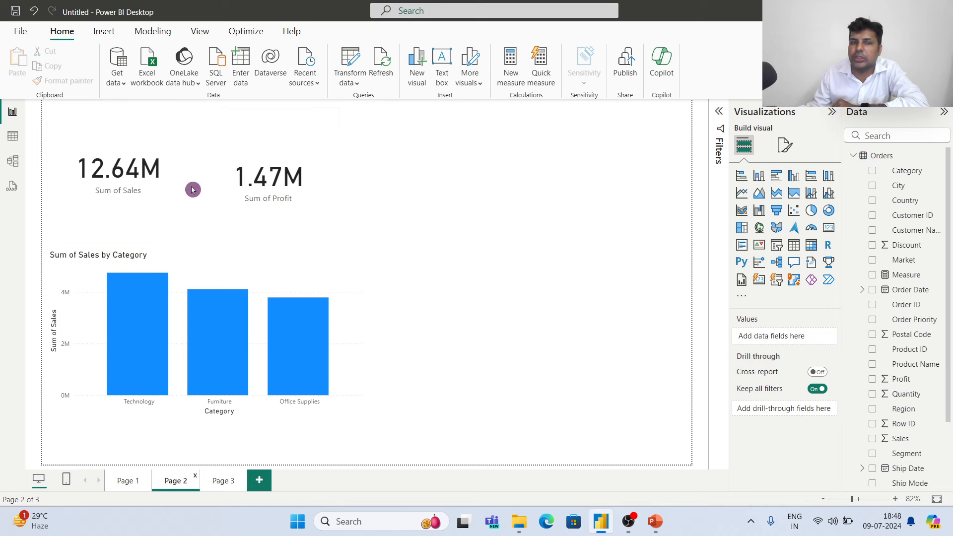
{"action": "left_click", "coordinate": [285, 183]}
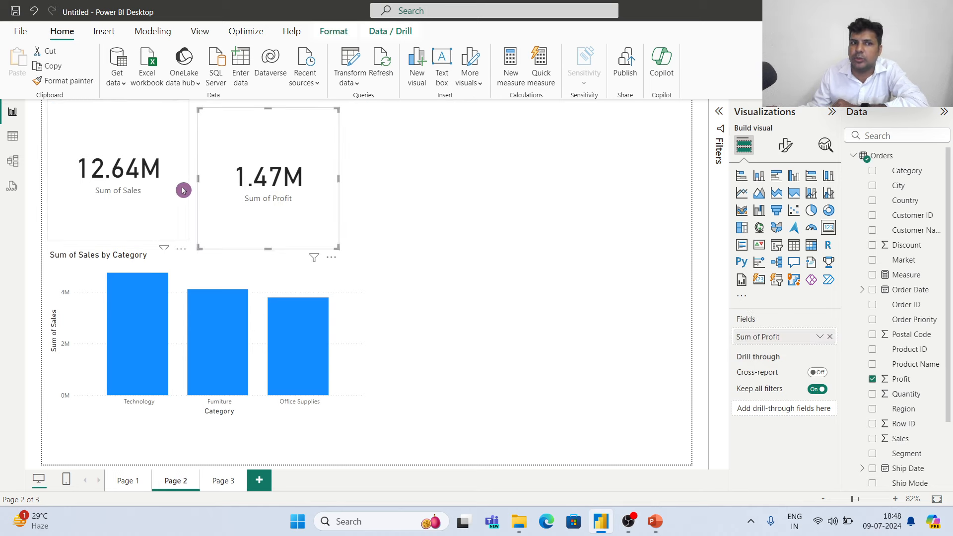
{"action": "left_click", "coordinate": [184, 188]}
{"action": "left_click", "coordinate": [224, 483]}
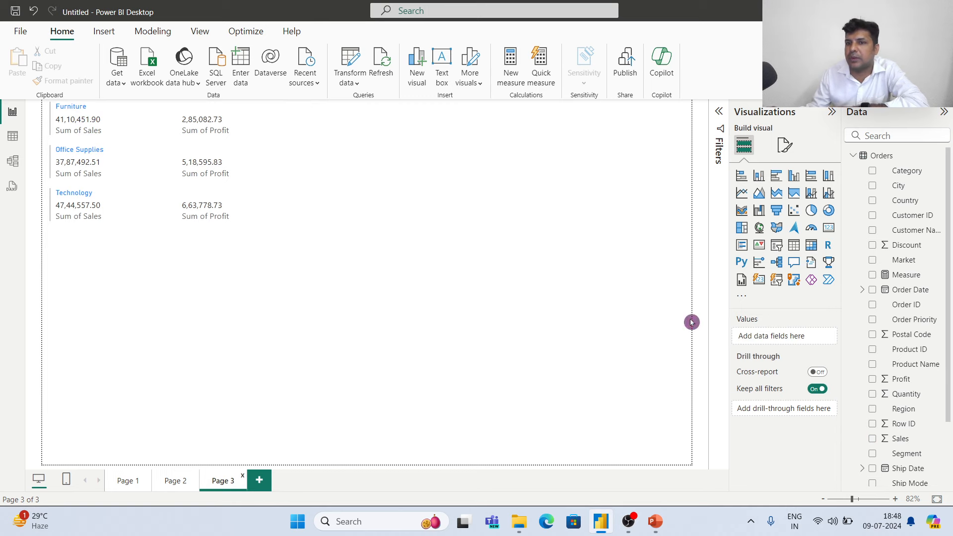
{"action": "left_click", "coordinate": [118, 173]}
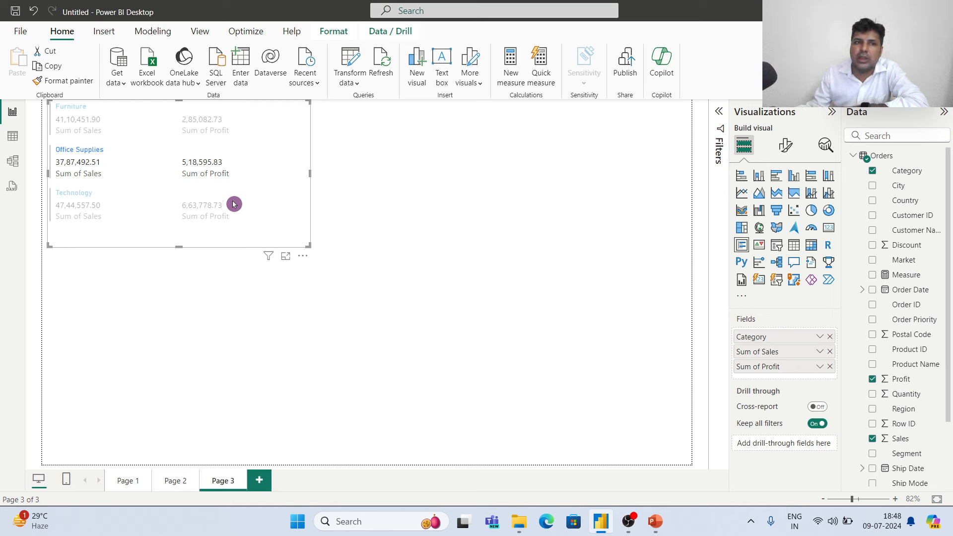
{"action": "left_click", "coordinate": [288, 151]}
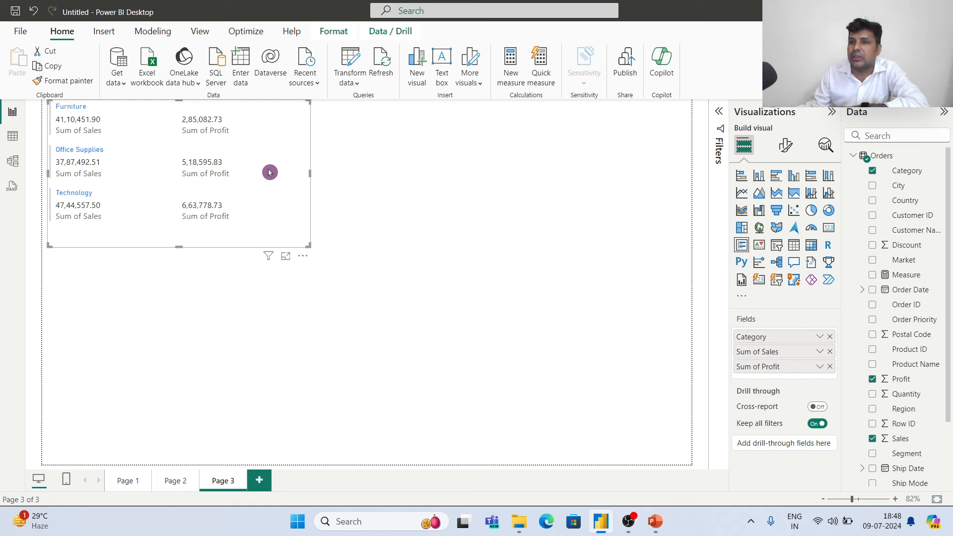
Replace Category with Market in the multi-row card and enlarge the card until all markets fit.
{"action": "left_click", "coordinate": [830, 337]}
{"action": "left_click_drag", "start_coordinate": [894, 261], "coordinate": [791, 334]}
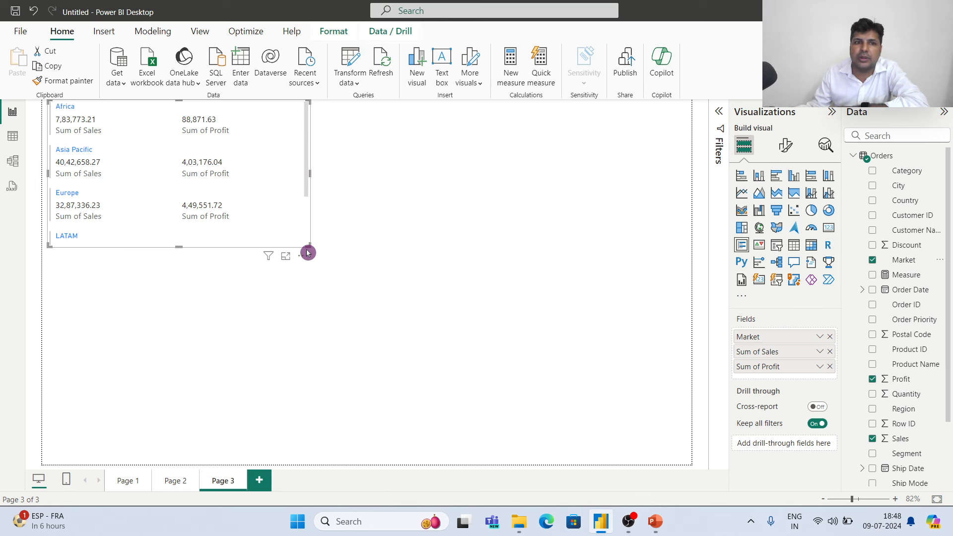
{"action": "left_click_drag", "start_coordinate": [308, 245], "coordinate": [411, 322]}
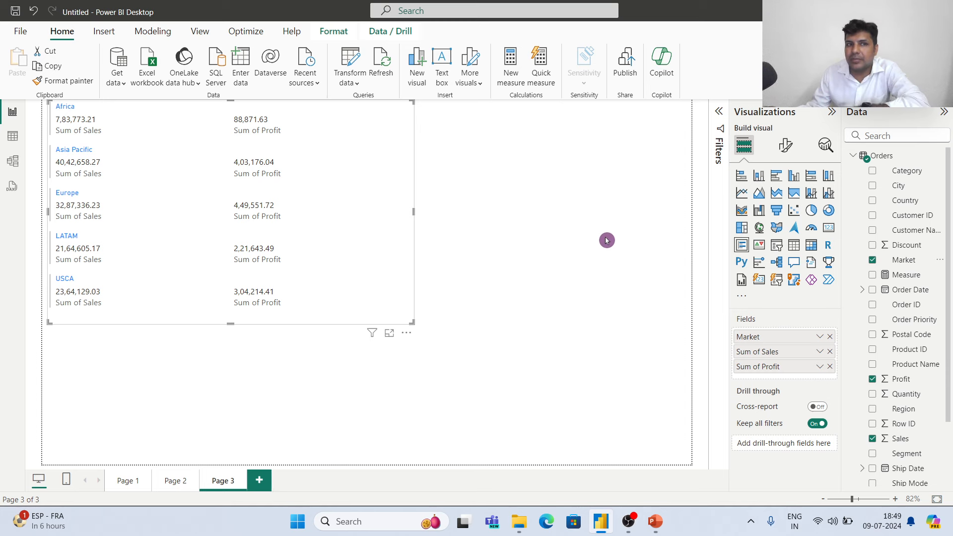
Add a pie chart to Page 3 with Category as the legend and Sales as the values.
{"action": "left_click", "coordinate": [812, 211]}
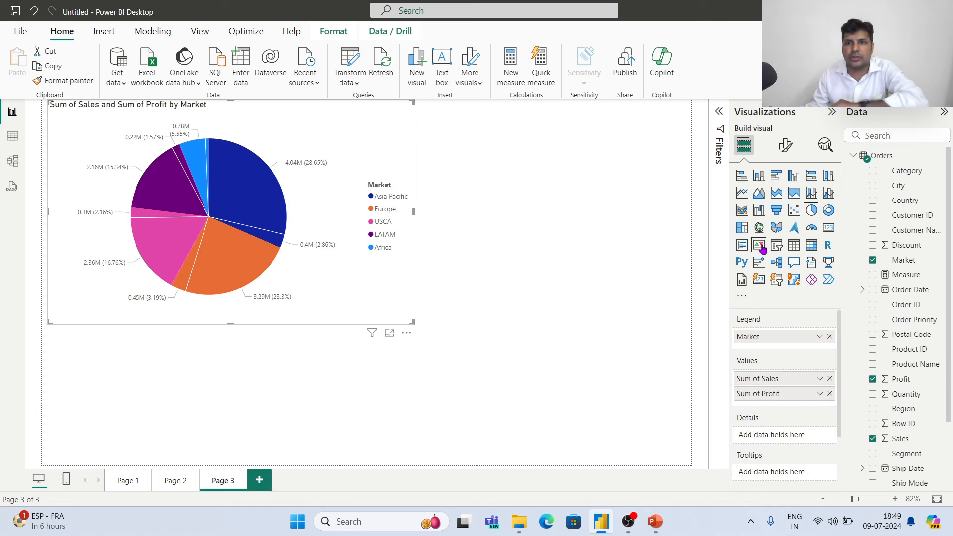
{"action": "left_click", "coordinate": [742, 245]}
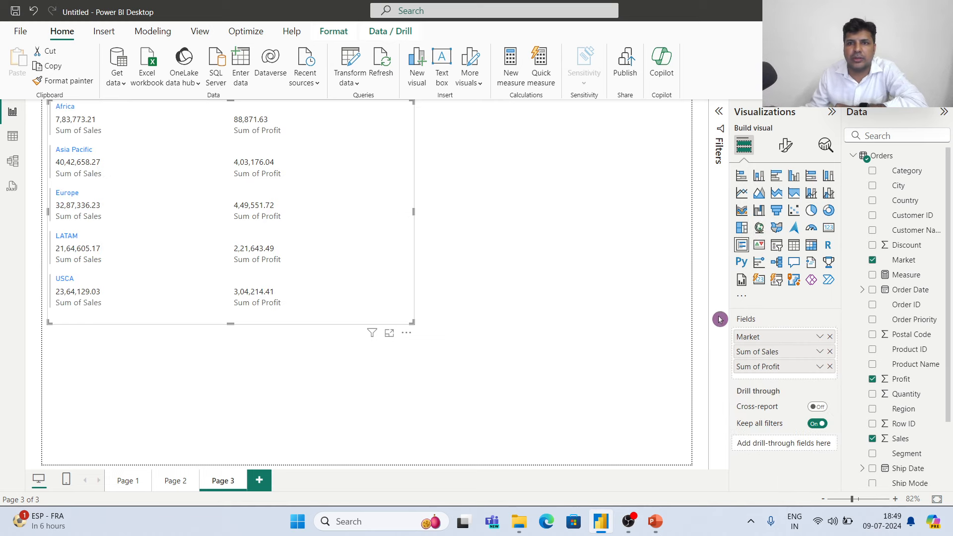
{"action": "left_click", "coordinate": [600, 293]}
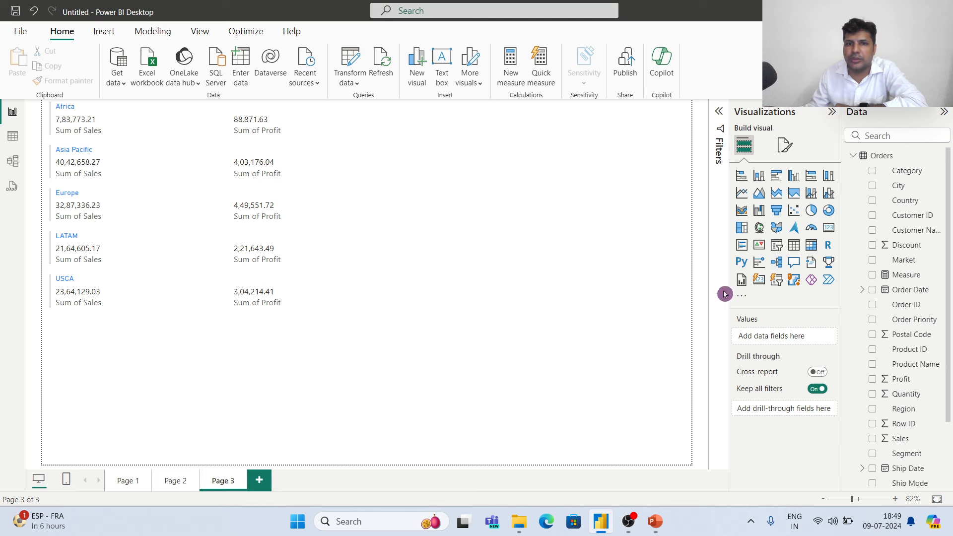
{"action": "left_click", "coordinate": [812, 211]}
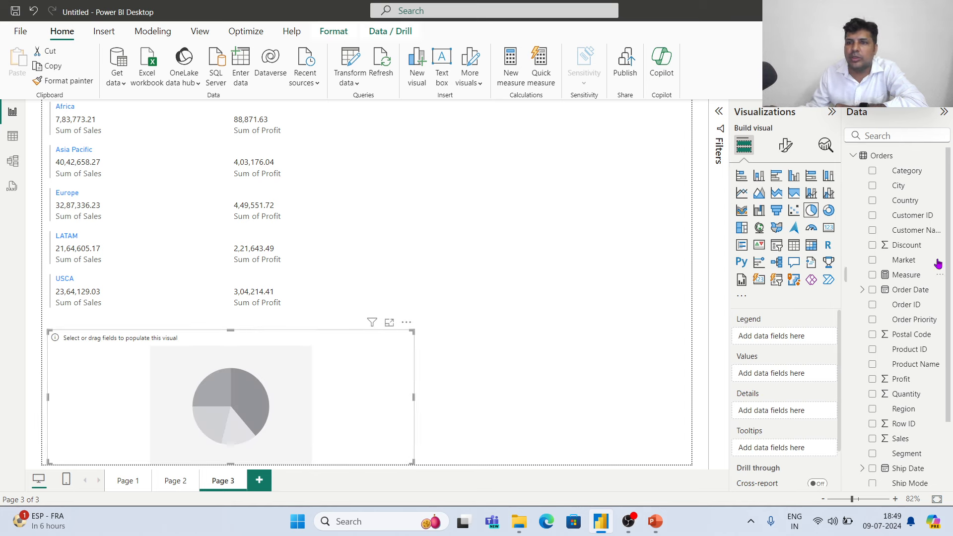
{"action": "left_click_drag", "start_coordinate": [898, 175], "coordinate": [781, 338]}
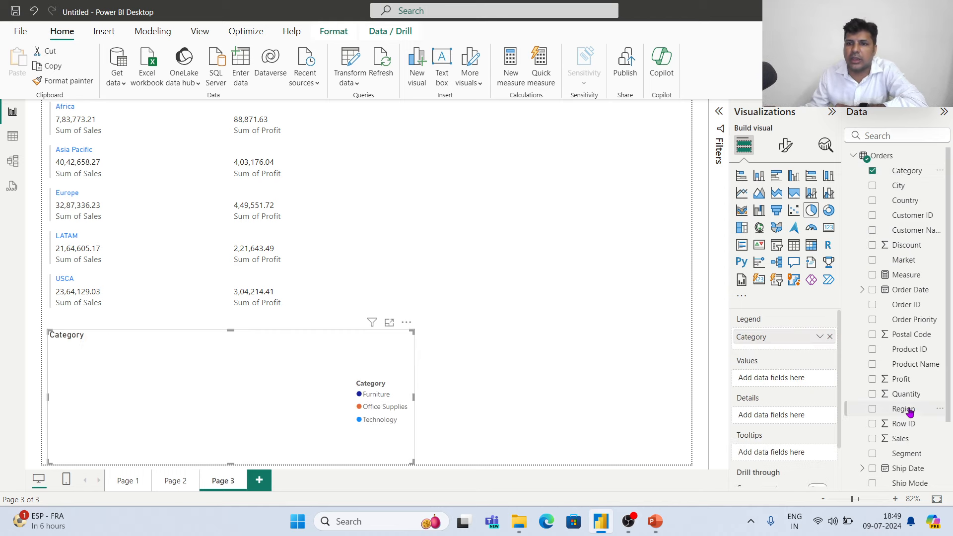
{"action": "left_click_drag", "start_coordinate": [902, 440], "coordinate": [786, 380]}
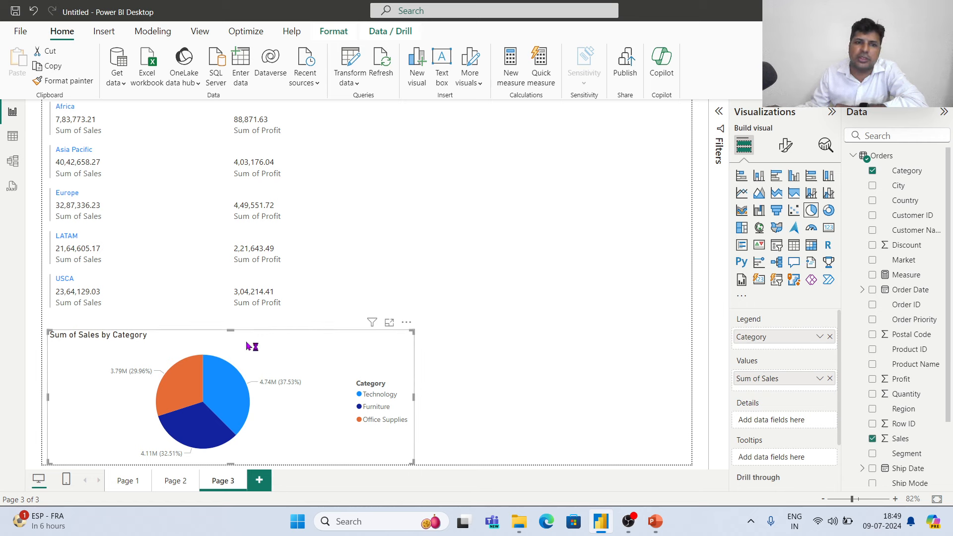
Move the pie chart beside the multi-row card and narrow it to about two thirds of its original width.
{"action": "left_click_drag", "start_coordinate": [198, 347], "coordinate": [521, 182]}
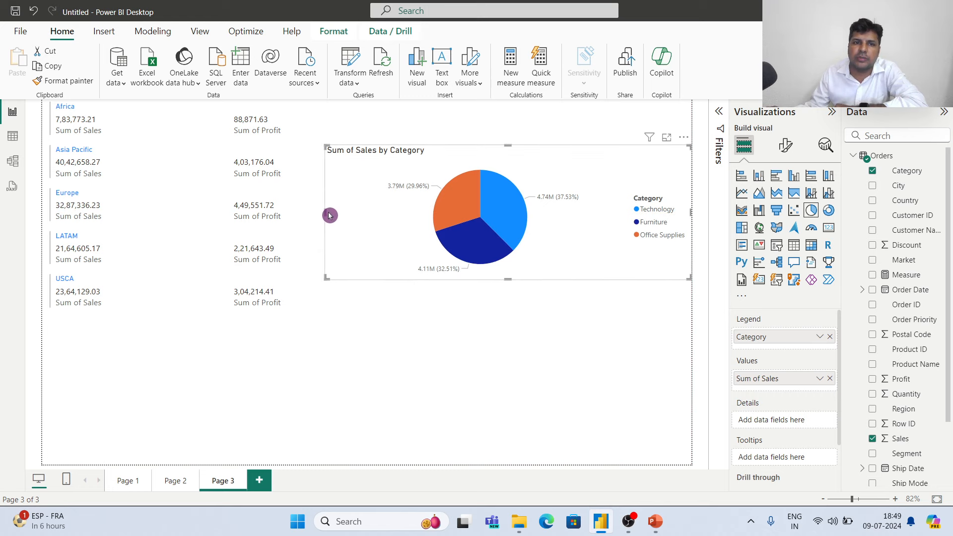
{"action": "left_click_drag", "start_coordinate": [325, 214], "coordinate": [445, 233]}
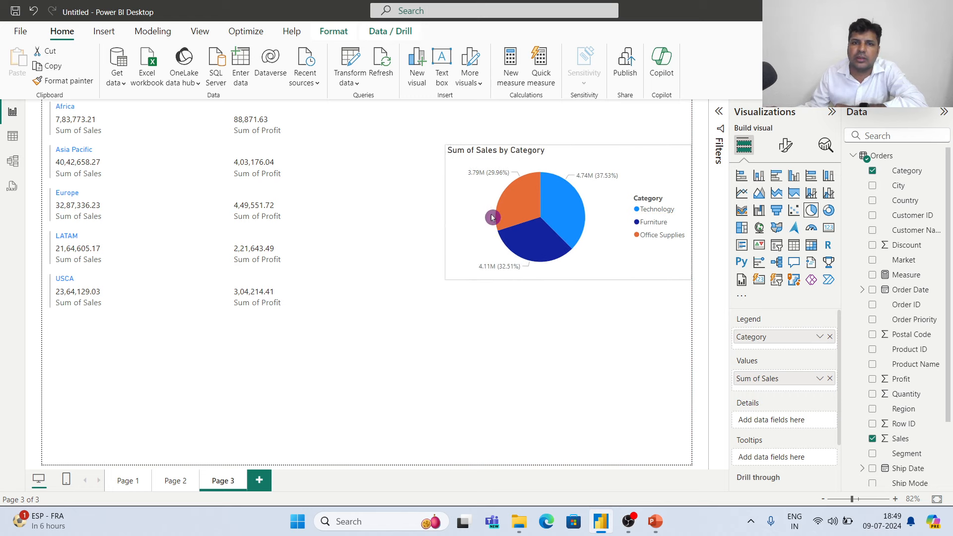
{"action": "left_click_drag", "start_coordinate": [594, 155], "coordinate": [528, 173]}
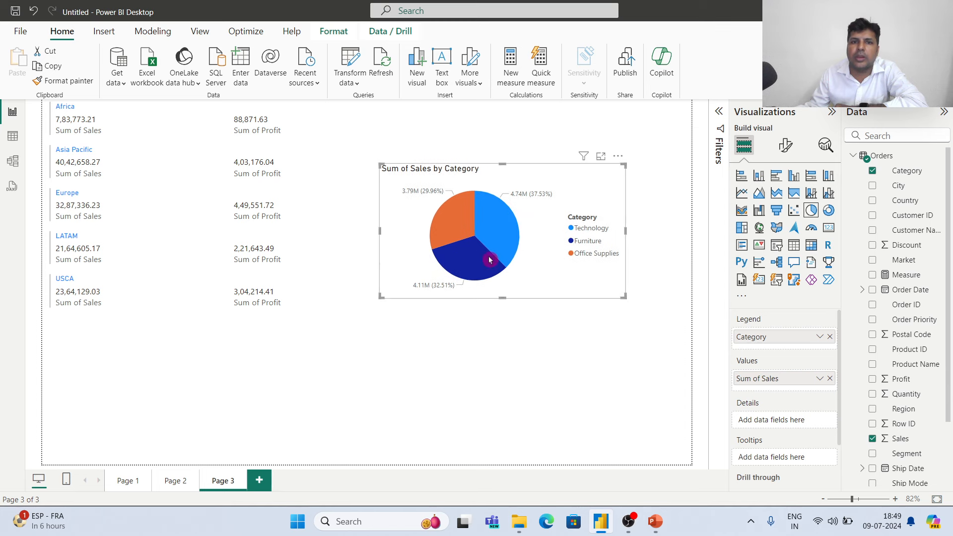
Cross-filter the multi-row card by the Technology slice and narrow the card until it clears the pie chart.
{"action": "left_click", "coordinate": [503, 222]}
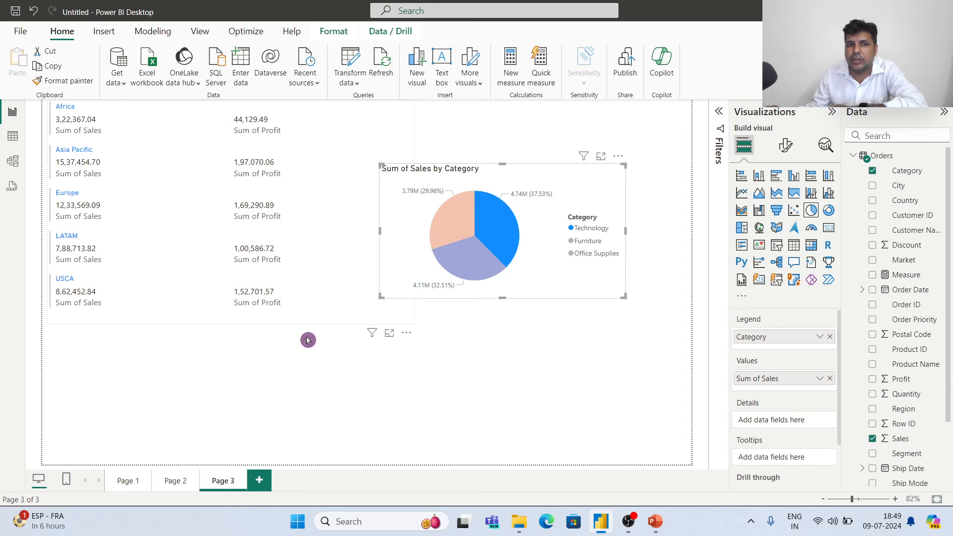
{"action": "left_click", "coordinate": [240, 284]}
{"action": "left_click_drag", "start_coordinate": [412, 322], "coordinate": [378, 342]}
{"action": "left_click_drag", "start_coordinate": [203, 341], "coordinate": [355, 324]}
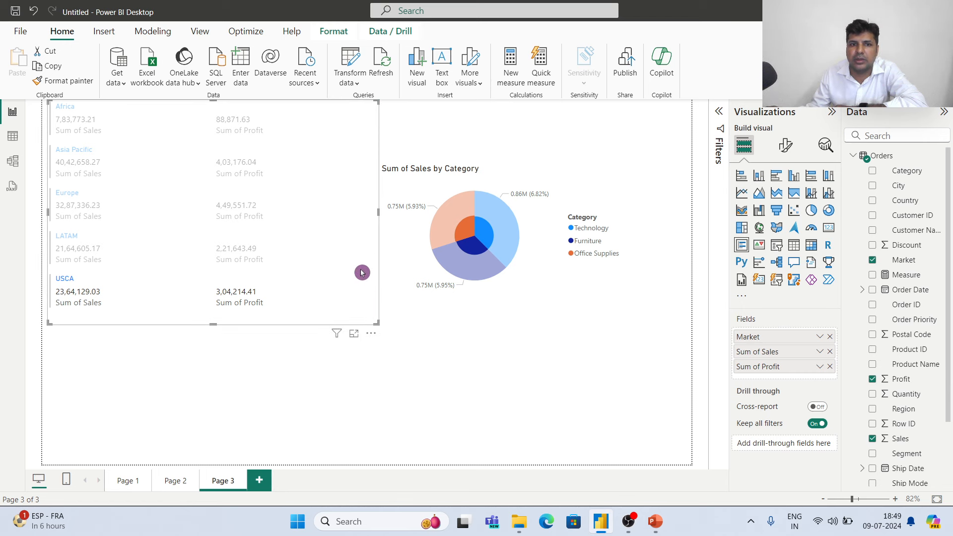
View the multi-row card in focus mode, and back in the report compare its market values with and without the Office Supplies filter.
{"action": "left_click", "coordinate": [354, 333]}
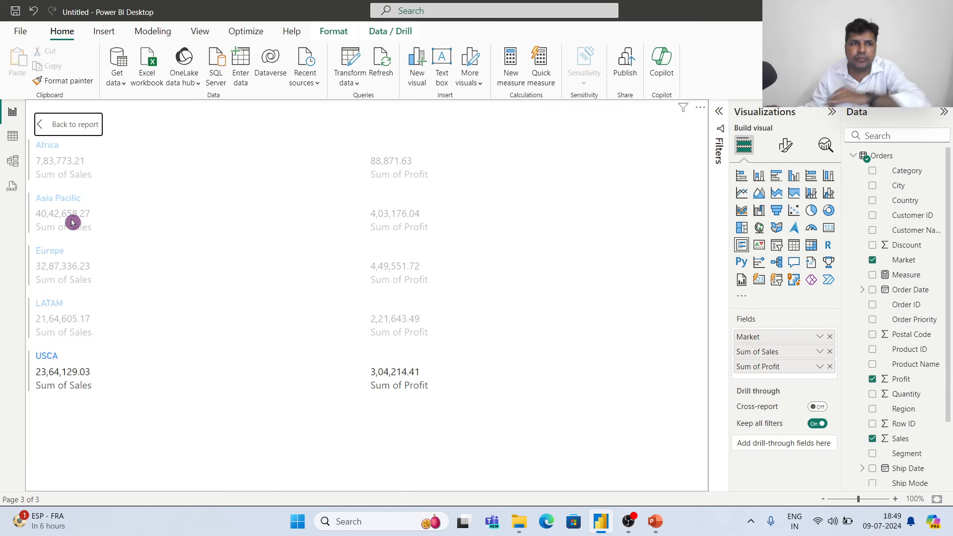
{"action": "left_click", "coordinate": [43, 126]}
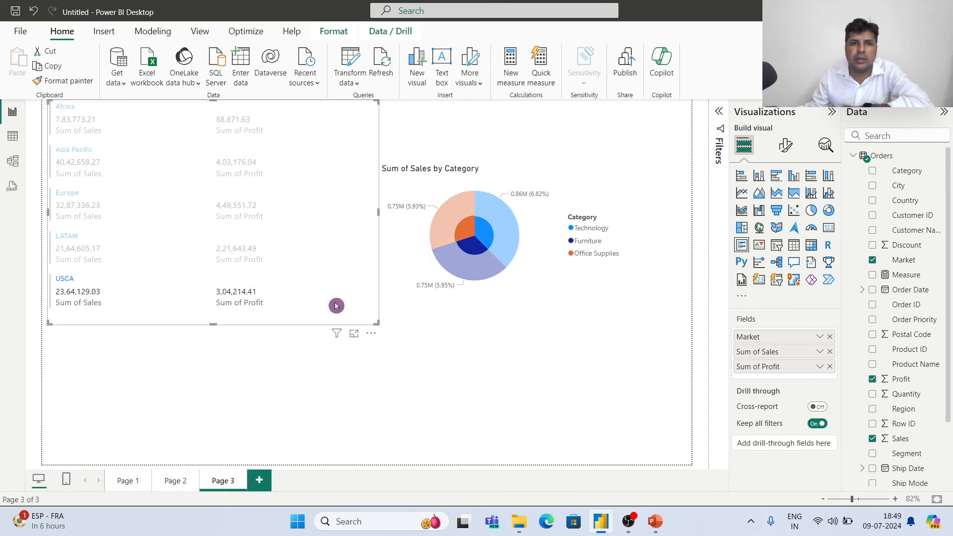
{"action": "left_click", "coordinate": [312, 276]}
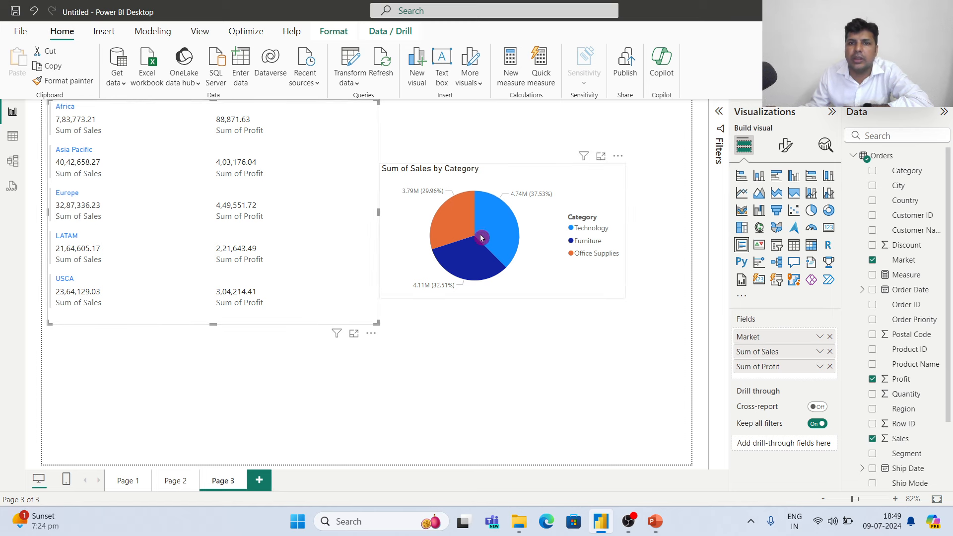
{"action": "left_click", "coordinate": [456, 221]}
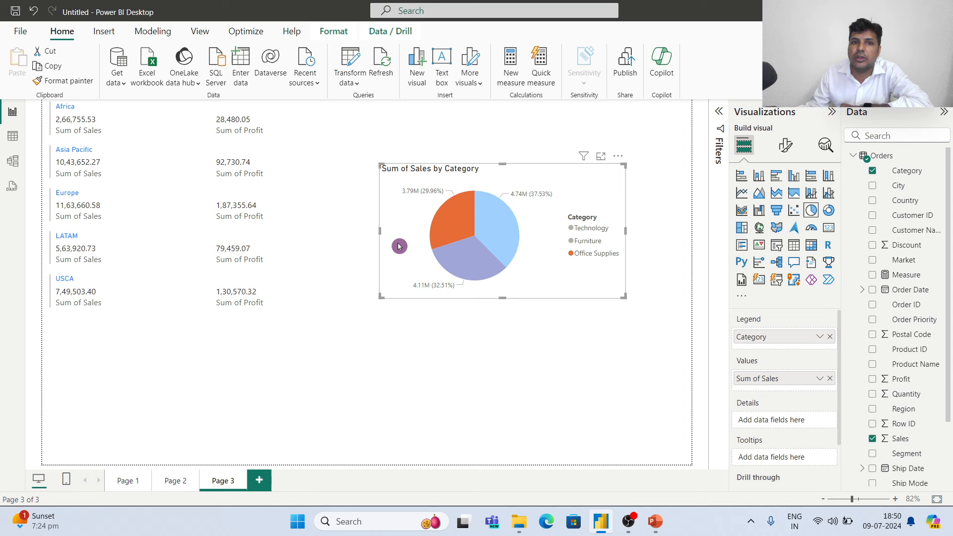
{"action": "left_click", "coordinate": [405, 255]}
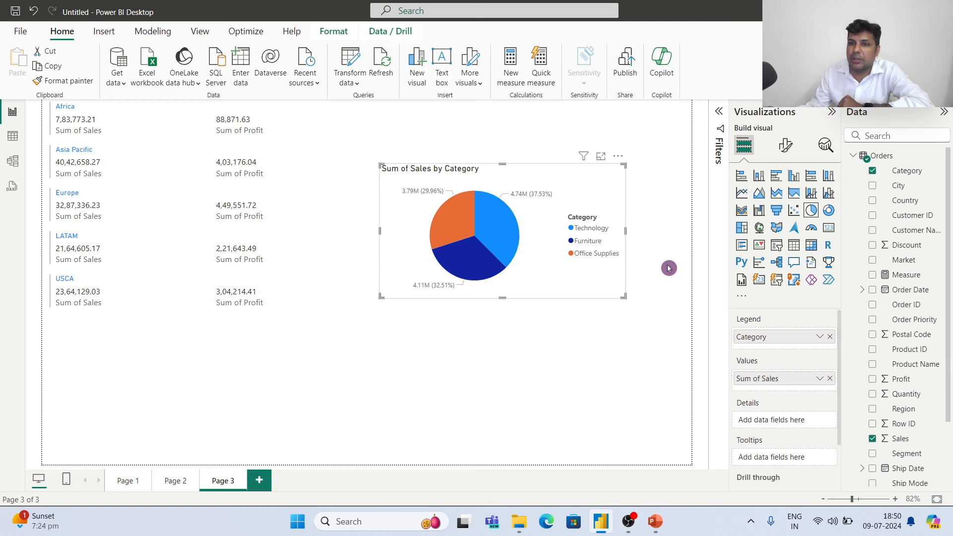
Add a fourth report page and place an enlarged KPI visual on it with Sales as its value.
{"action": "left_click", "coordinate": [261, 482]}
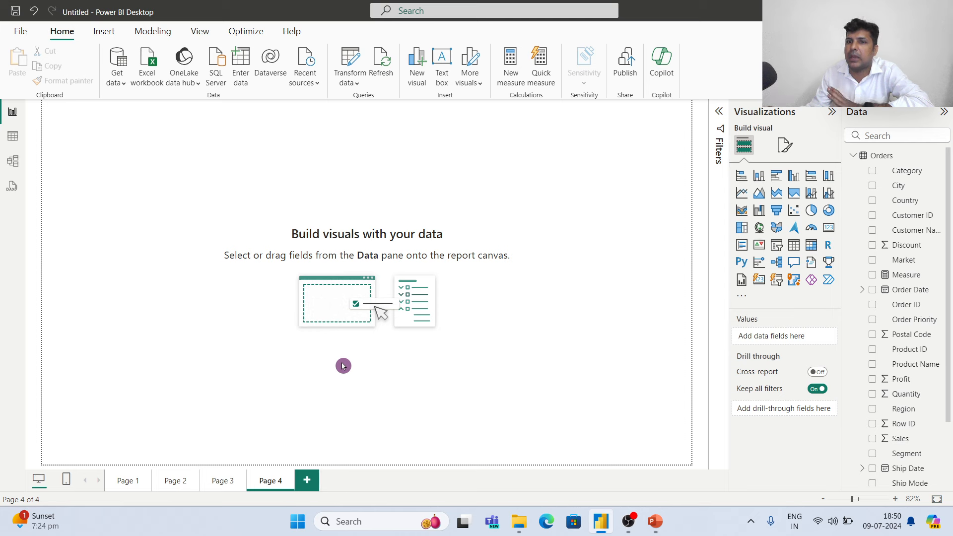
{"action": "left_click", "coordinate": [759, 246]}
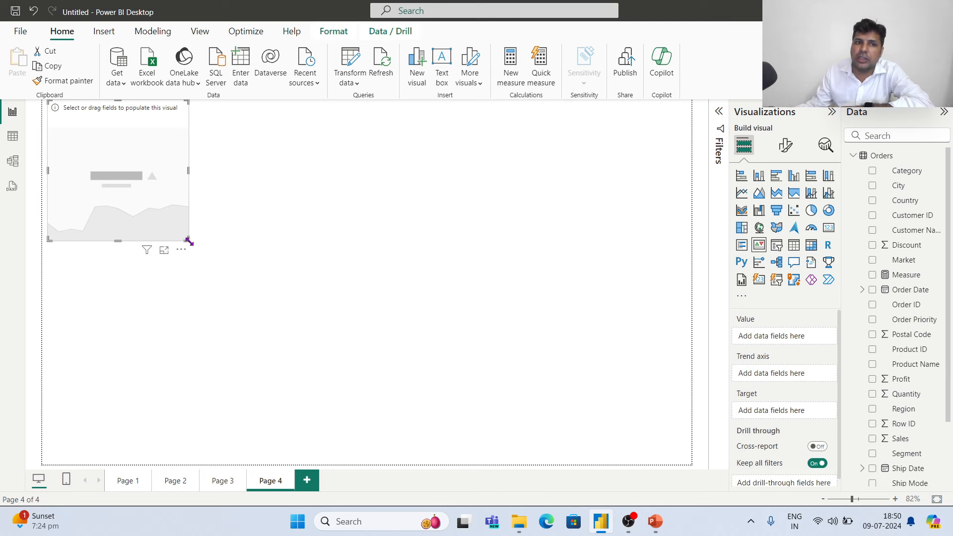
{"action": "left_click_drag", "start_coordinate": [189, 241], "coordinate": [342, 310]}
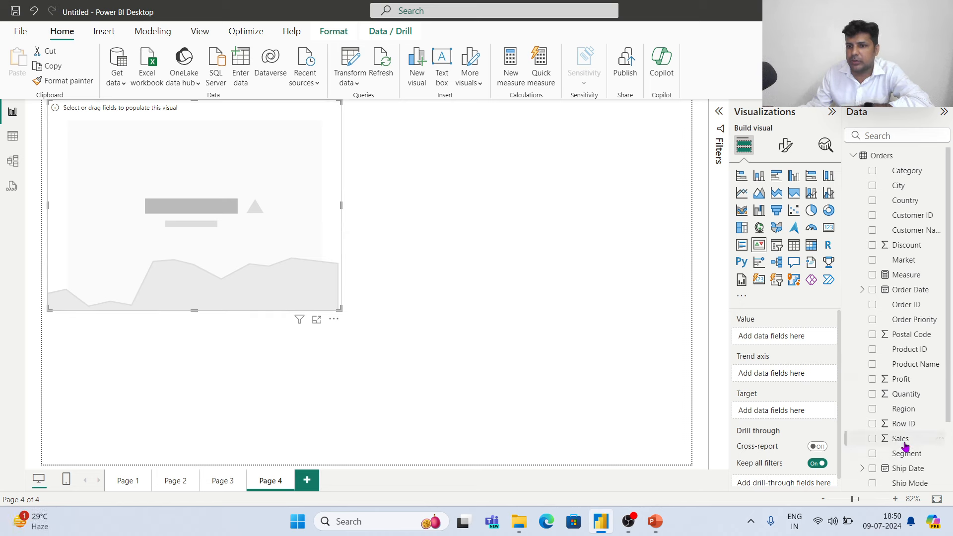
{"action": "left_click_drag", "start_coordinate": [904, 445], "coordinate": [770, 337]}
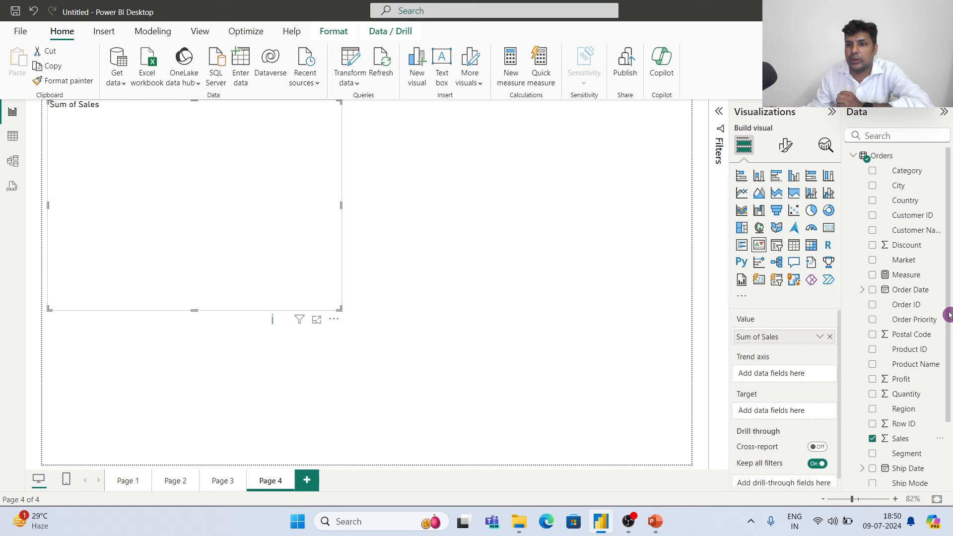
Set Market as the trend axis of the KPI visual.
{"action": "left_click_drag", "start_coordinate": [949, 316], "coordinate": [950, 384]}
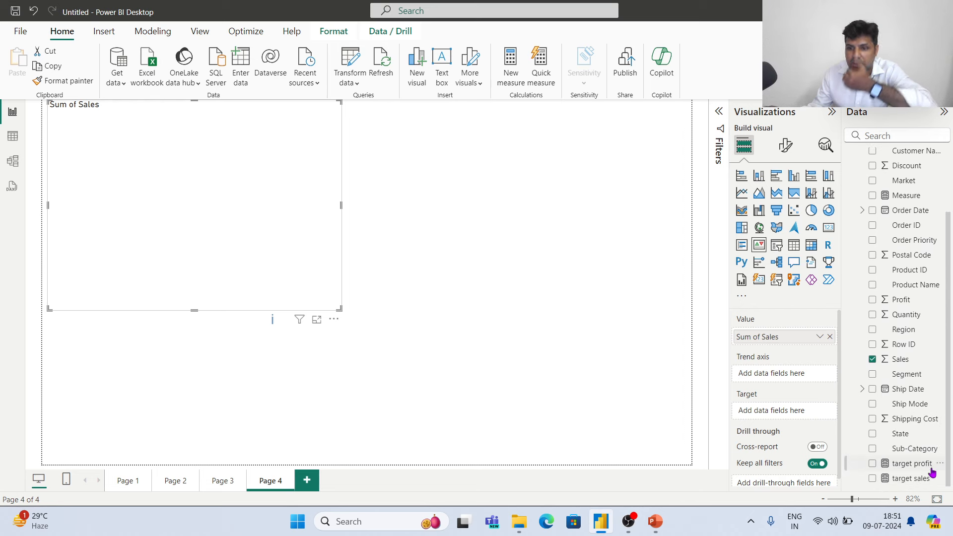
{"action": "left_click_drag", "start_coordinate": [914, 481], "coordinate": [800, 375]}
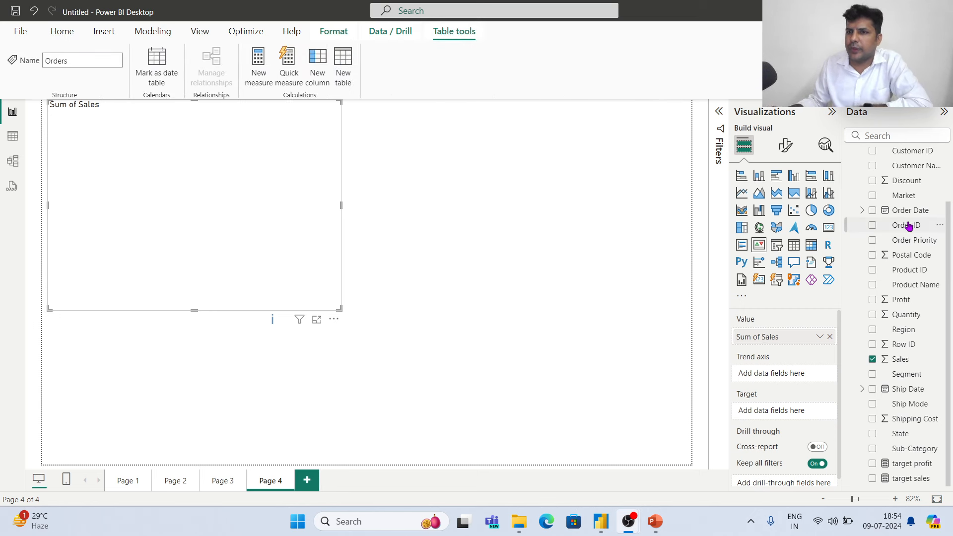
{"action": "left_click_drag", "start_coordinate": [907, 197], "coordinate": [796, 378]}
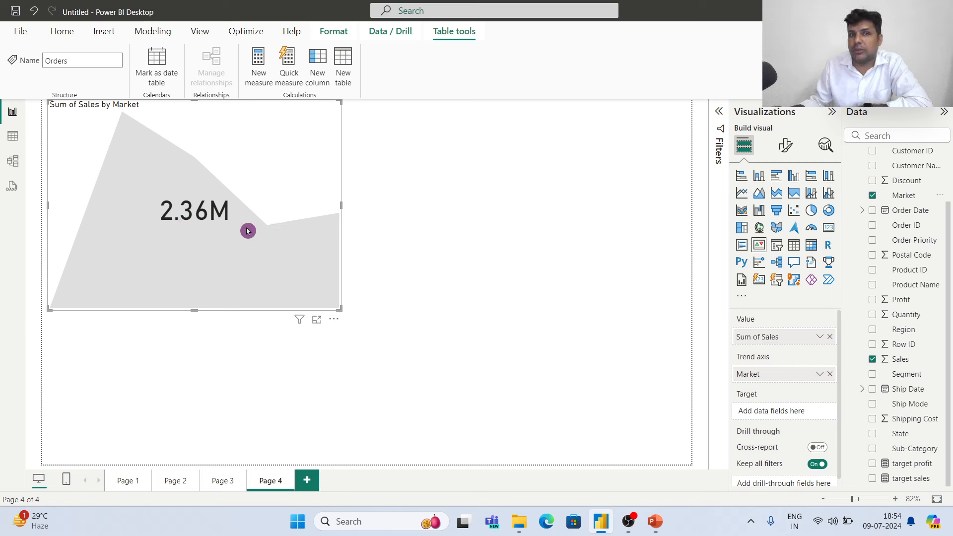
Start a new measure in the Orders table and name it "target market".
{"action": "left_click", "coordinate": [258, 71]}
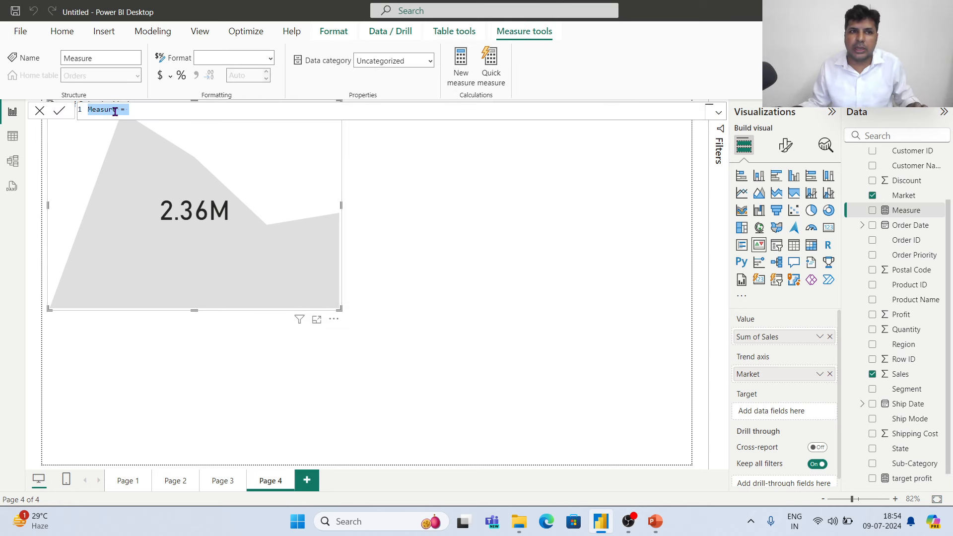
{"action": "left_click", "coordinate": [123, 110]}
{"action": "left_click_drag", "start_coordinate": [118, 110], "coordinate": [96, 113]}
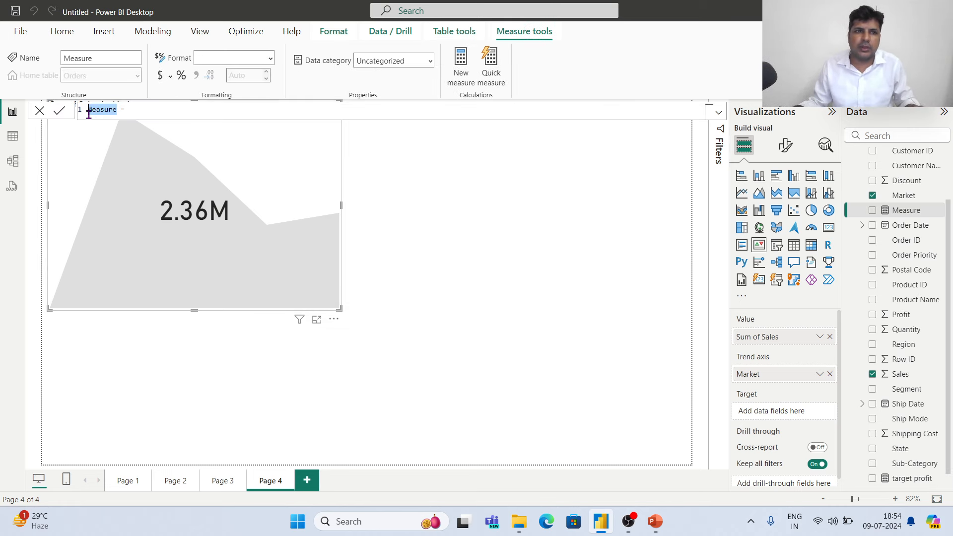
{"action": "key", "text": "BackSpace"}
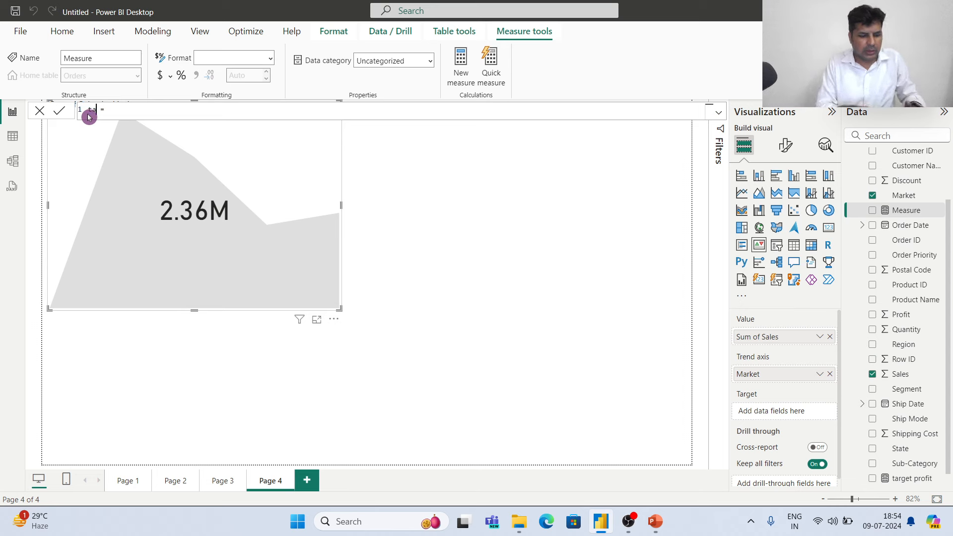
{"action": "type", "text": "targe"}
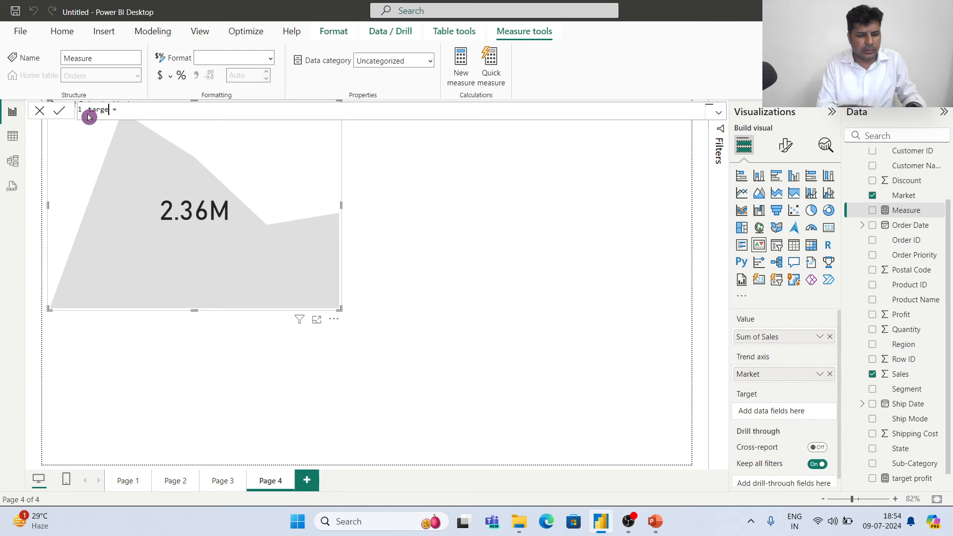
{"action": "type", "text": "t mart"}
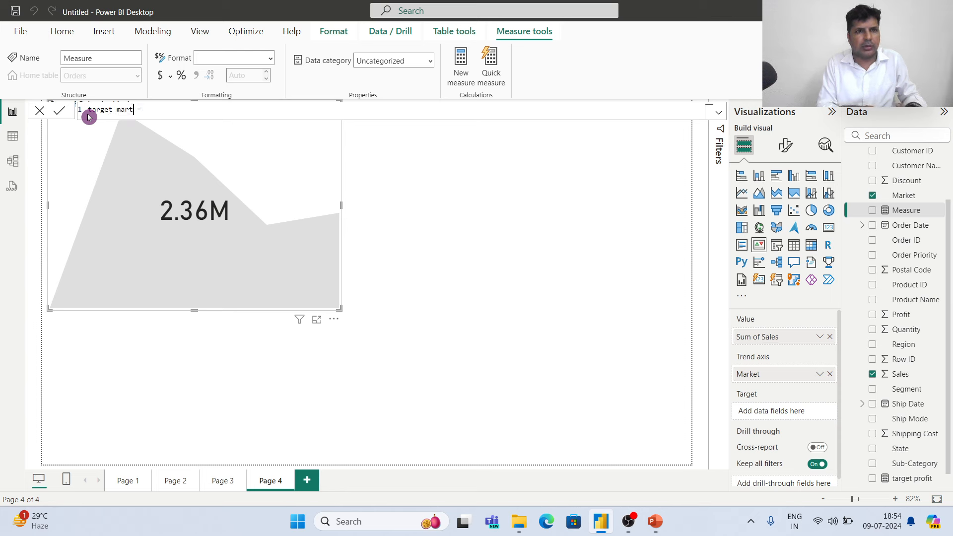
{"action": "key", "text": "BackSpace"}
{"action": "key", "text": "BackSpace"}
{"action": "type", "text": "rkt"}
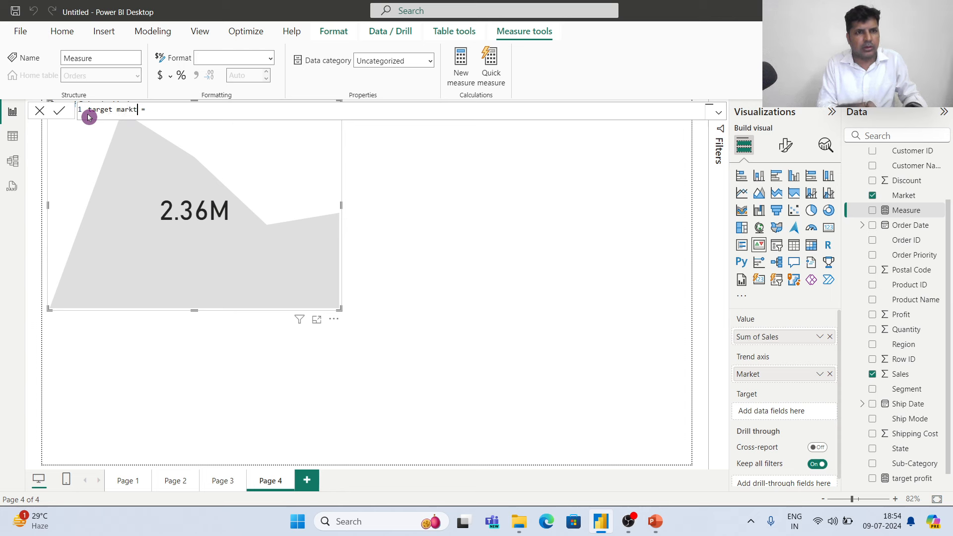
{"action": "key", "text": "BackSpace"}
{"action": "key", "text": "BackSpace"}
{"action": "key", "text": "BackSpace"}
{"action": "type", "text": "rk"}
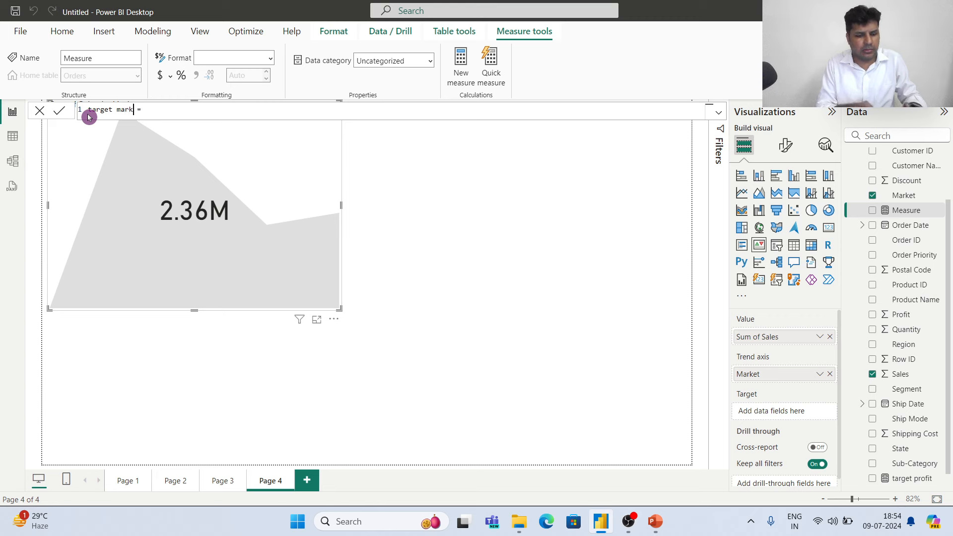
{"action": "type", "text": "et = "}
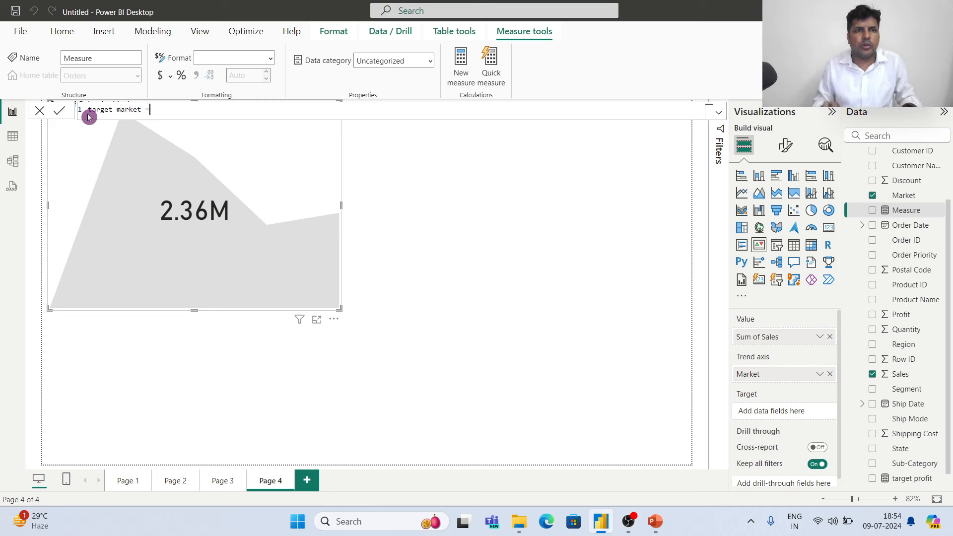
Define the new measure as 3000000 and assign it as the KPI visual's target.
{"action": "type", "text": "30000"}
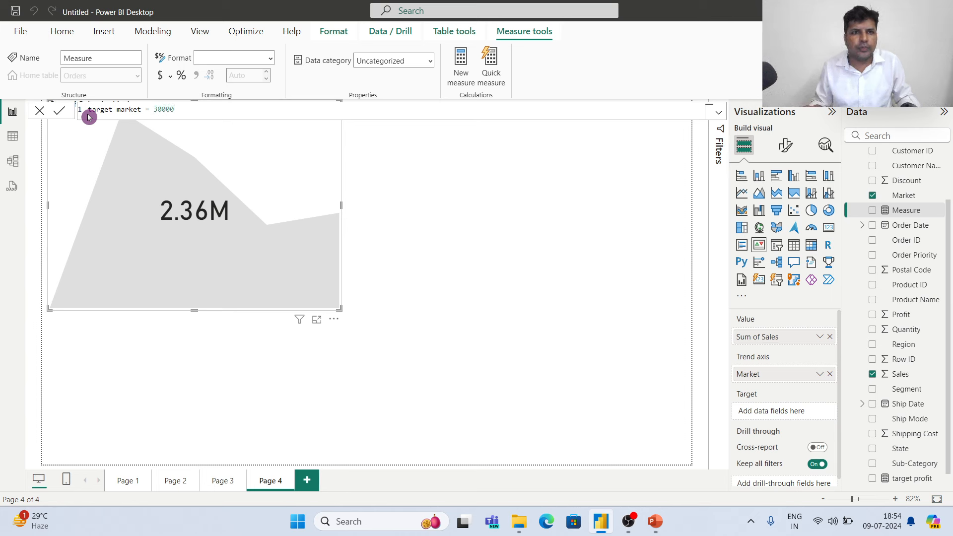
{"action": "type", "text": "00"}
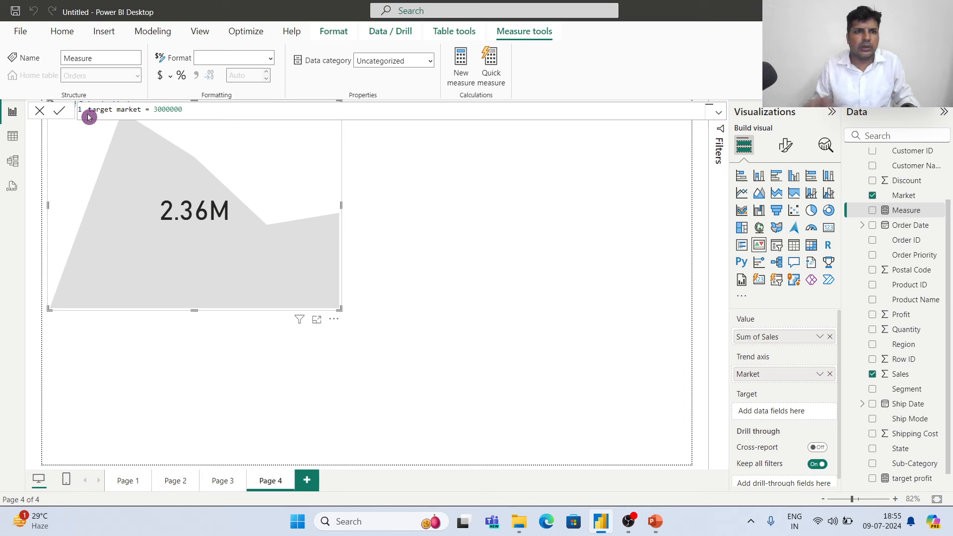
{"action": "key", "text": "Return"}
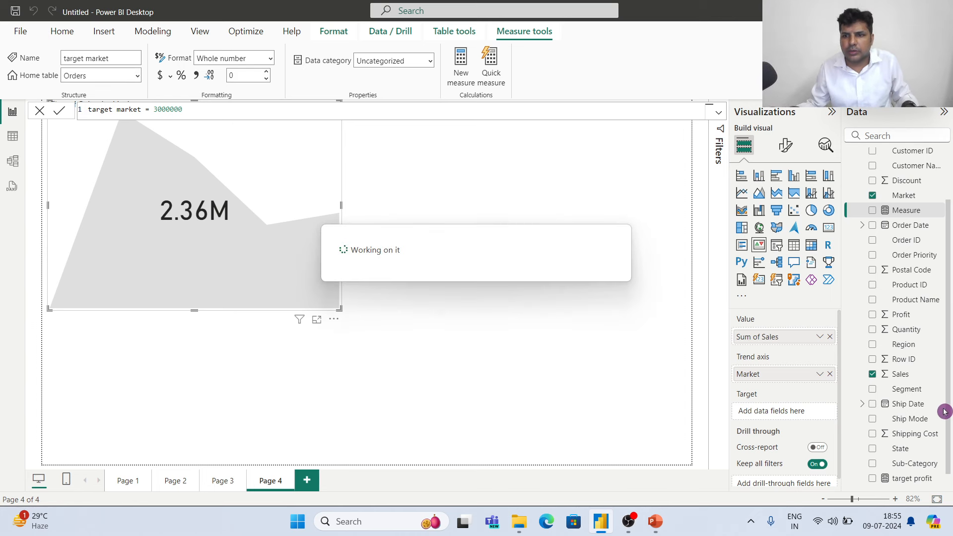
{"action": "left_click_drag", "start_coordinate": [914, 465], "coordinate": [806, 416]}
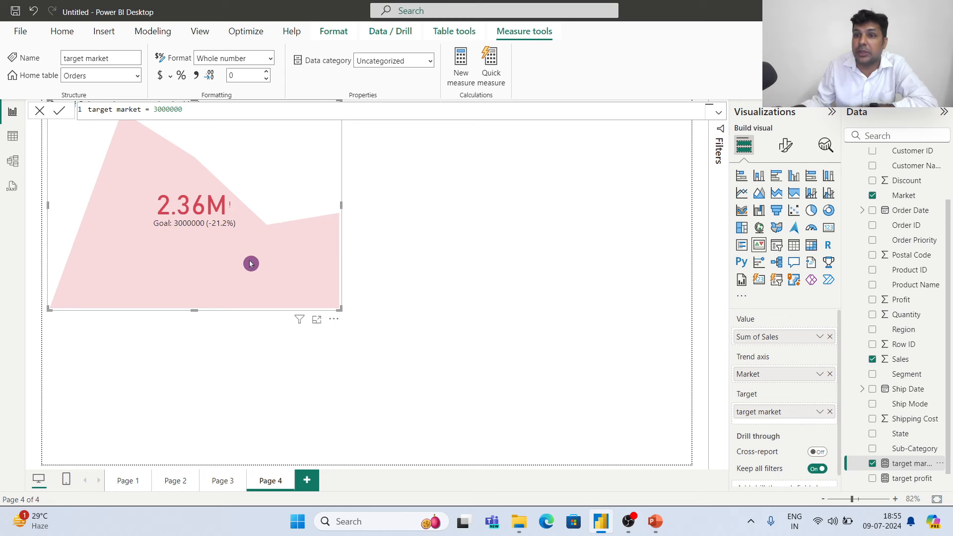
Change the target market measure to 2000000 to test the KPI against a lower goal.
{"action": "double_click", "coordinate": [158, 111]}
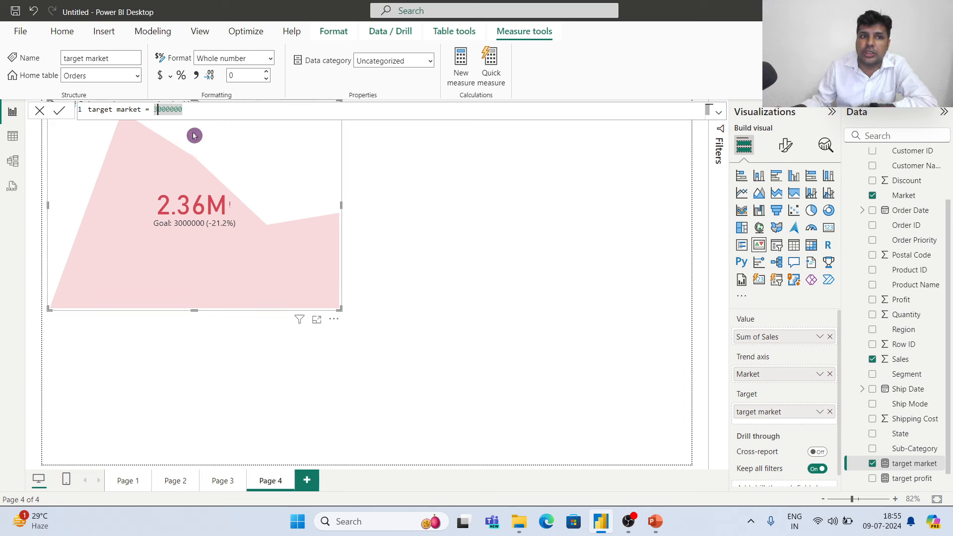
{"action": "left_click", "coordinate": [203, 108]}
{"action": "double_click", "coordinate": [158, 109]}
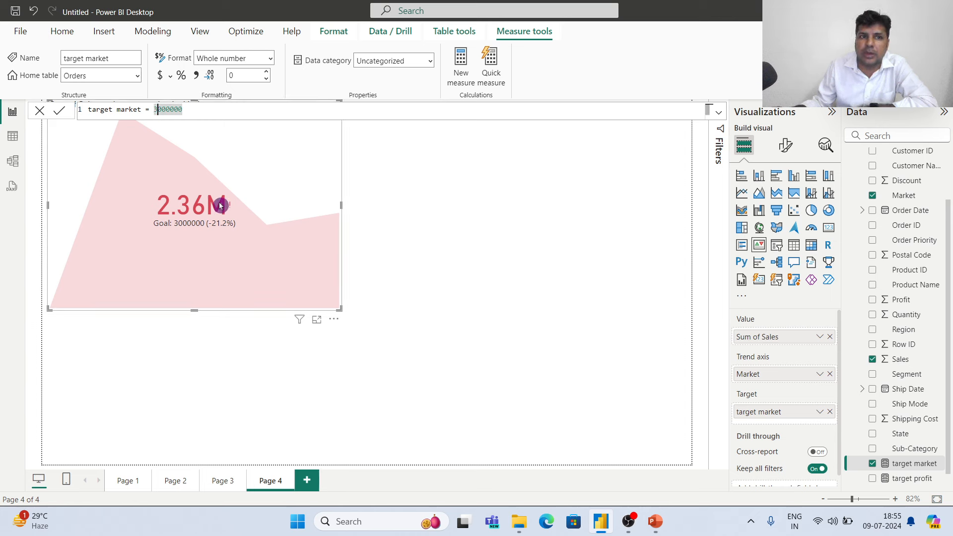
{"action": "key", "text": "BackSpace"}
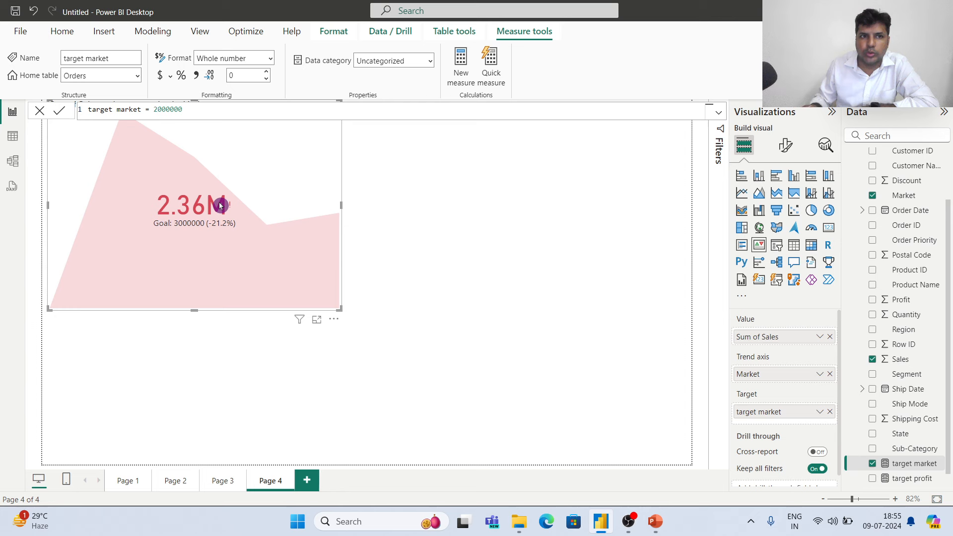
{"action": "key", "text": "Return"}
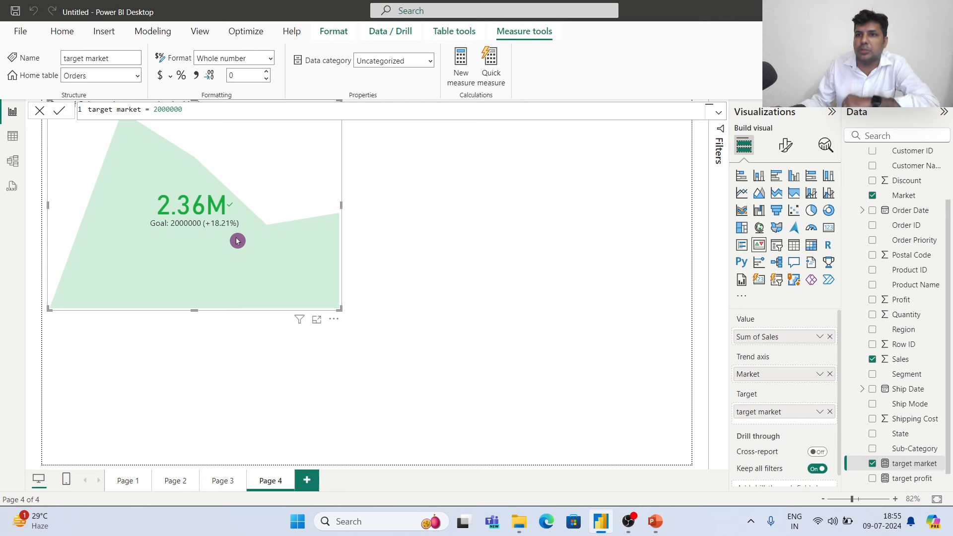
Set the target market measure back to 3000000.
{"action": "double_click", "coordinate": [157, 109]}
{"action": "key", "text": "BackSpace"}
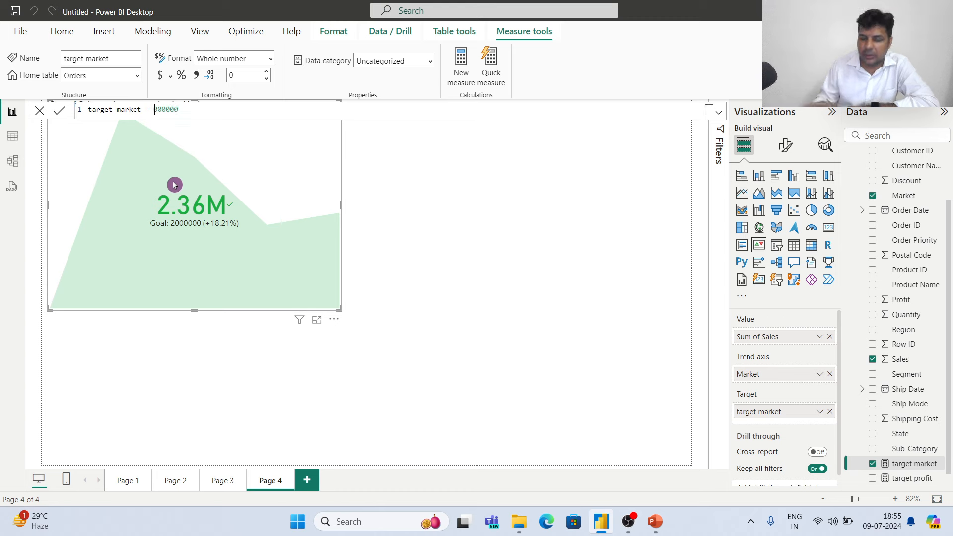
{"action": "left_click", "coordinate": [217, 207]}
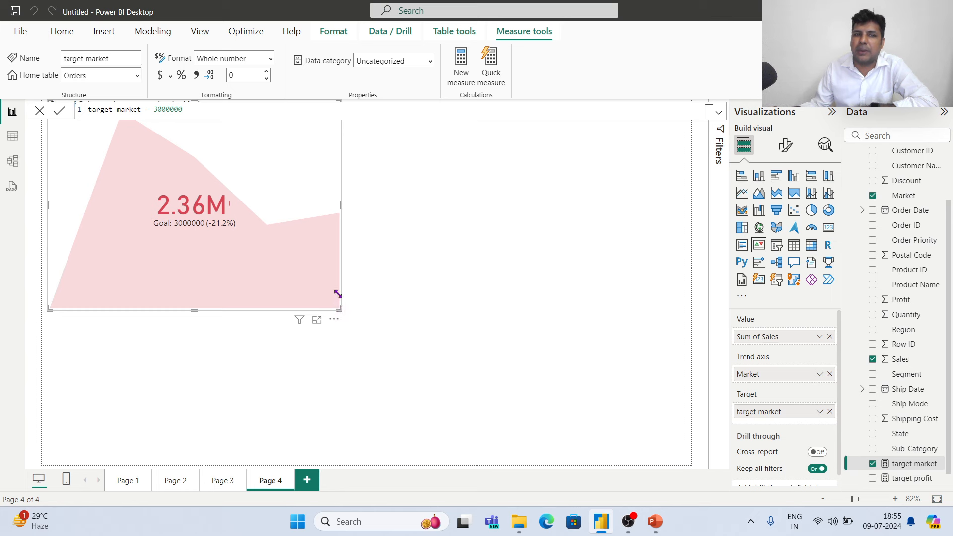
Shrink the KPI visual slightly and add a stacked column chart below it with Market on the X-axis and Sales on the Y-axis.
{"action": "left_click_drag", "start_coordinate": [338, 294], "coordinate": [332, 276]}
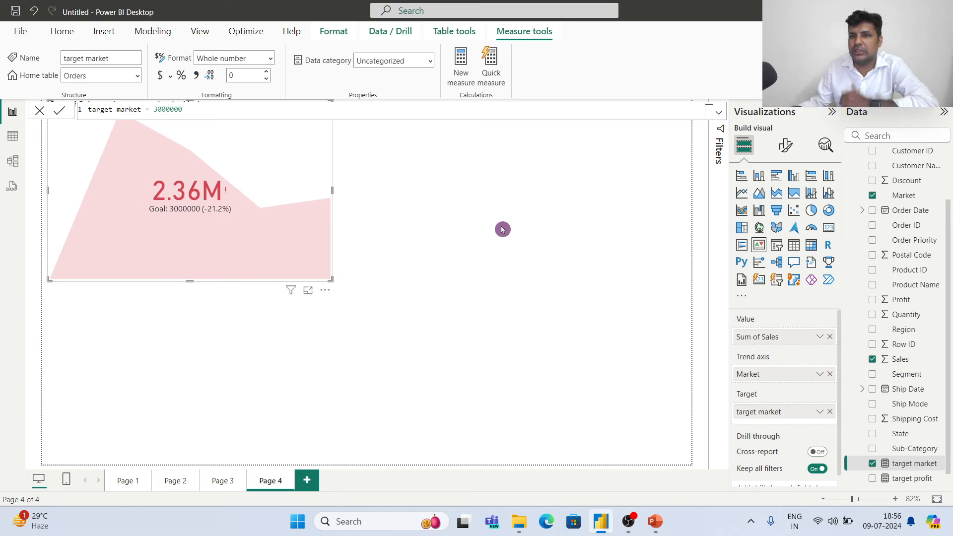
{"action": "left_click", "coordinate": [520, 318]}
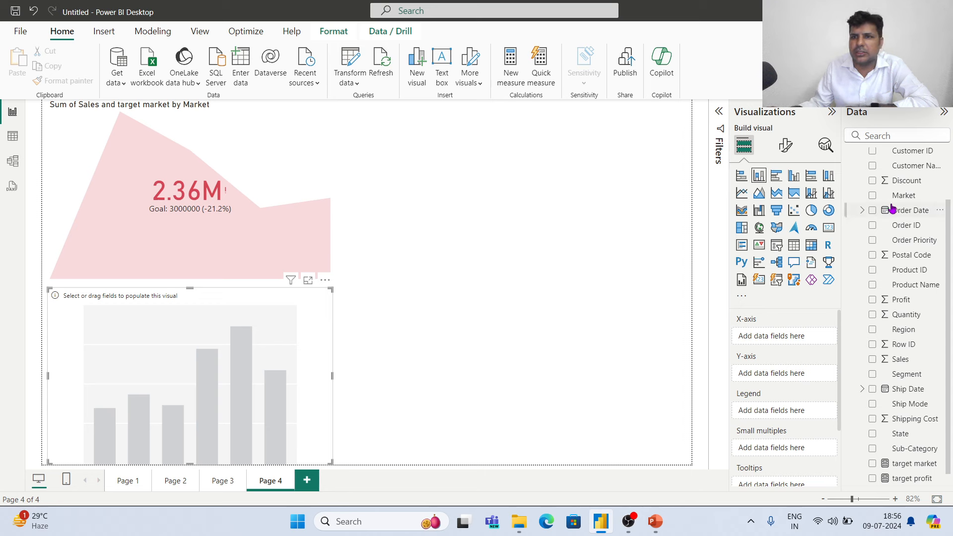
{"action": "left_click_drag", "start_coordinate": [903, 196], "coordinate": [780, 337]}
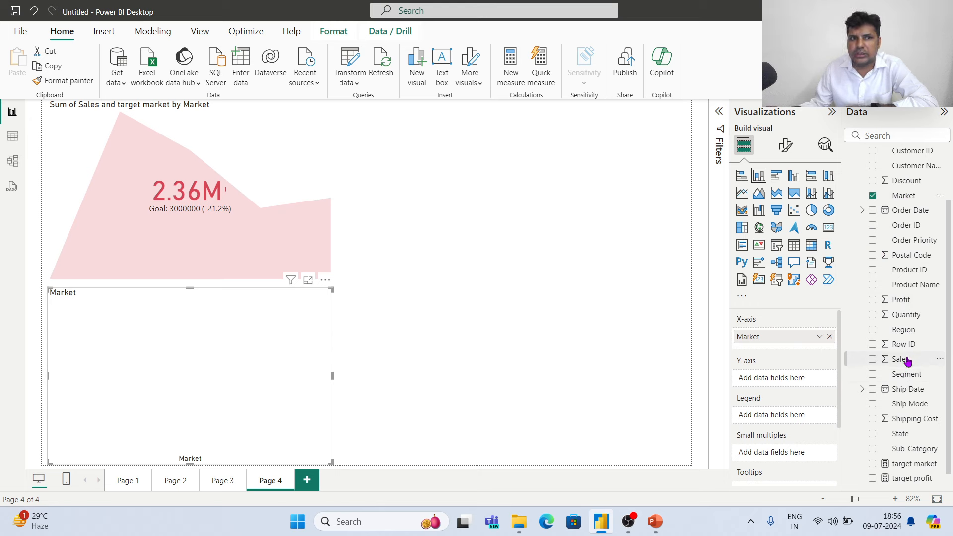
{"action": "left_click_drag", "start_coordinate": [908, 362], "coordinate": [796, 379]}
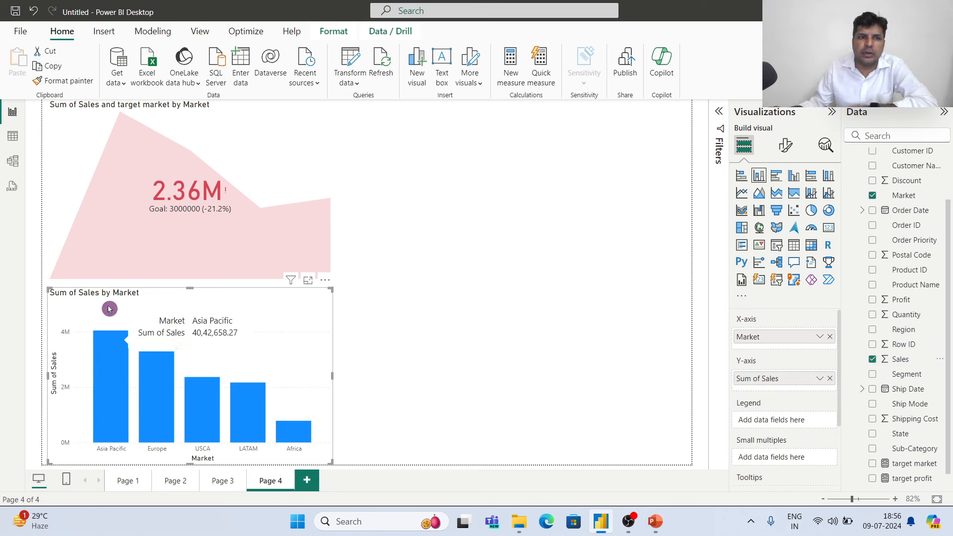
Cross-filter the KPI from the column chart by Asia Pacific, Europe, USCA, LATAM and Africa in turn to compare each with the target.
{"action": "left_click", "coordinate": [119, 369]}
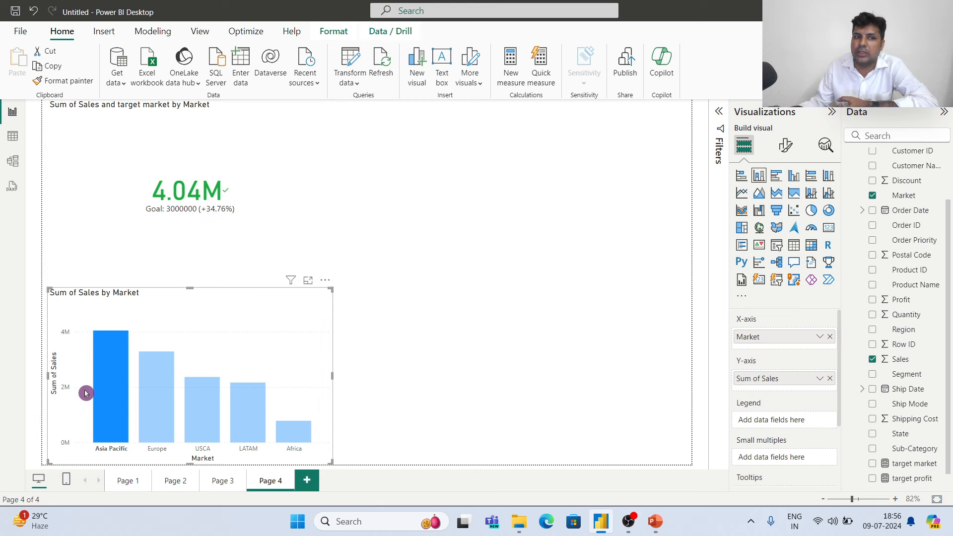
{"action": "mouse_move", "coordinate": [114, 415]}
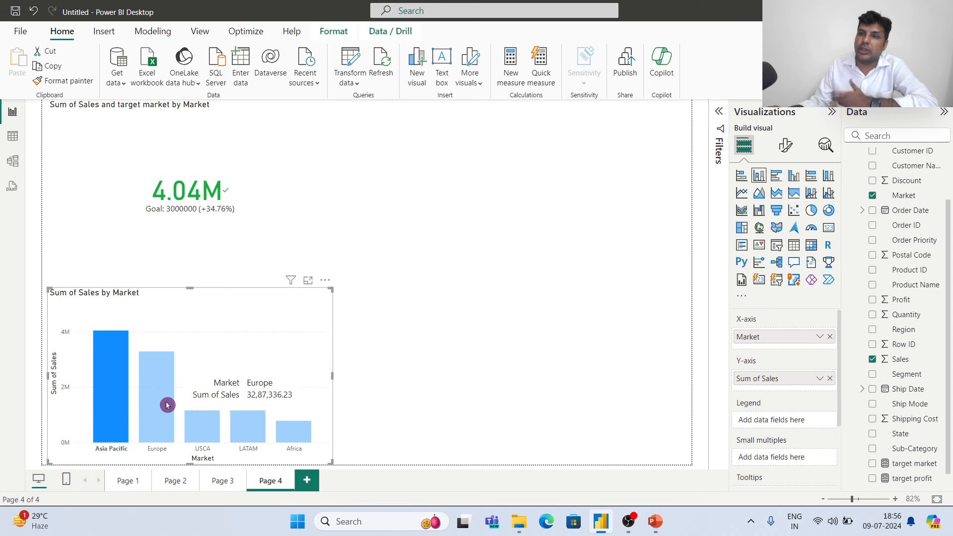
{"action": "left_click", "coordinate": [167, 406]}
{"action": "left_click", "coordinate": [167, 406]}
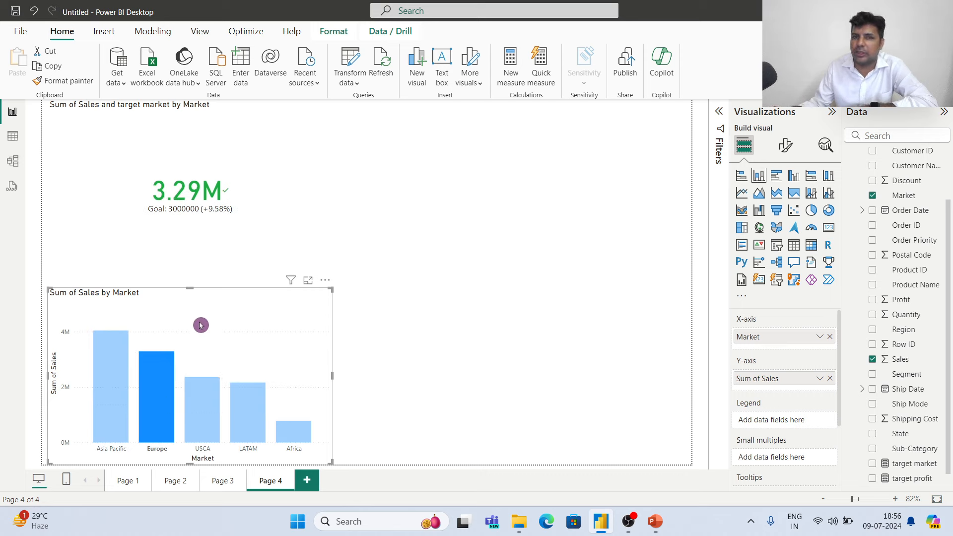
{"action": "left_click", "coordinate": [197, 402]}
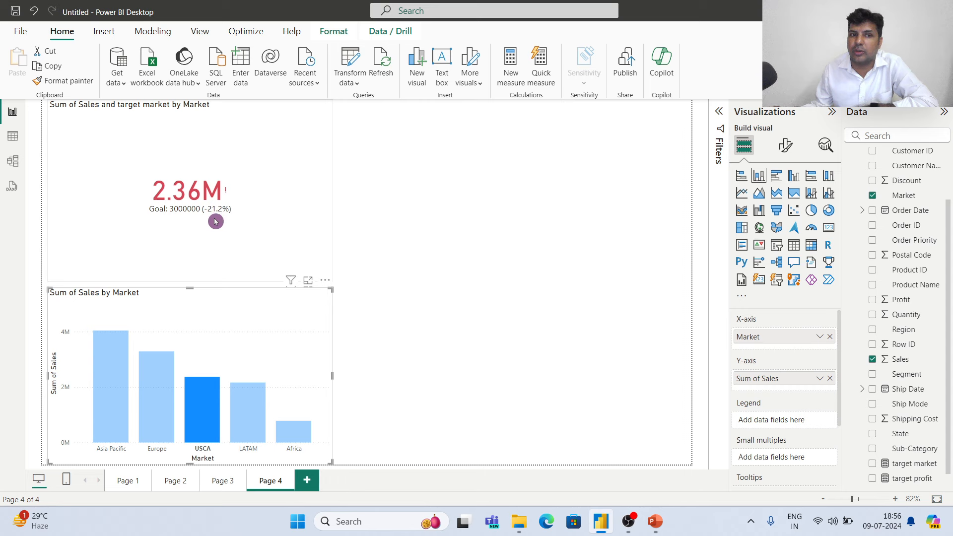
{"action": "left_click", "coordinate": [249, 412]}
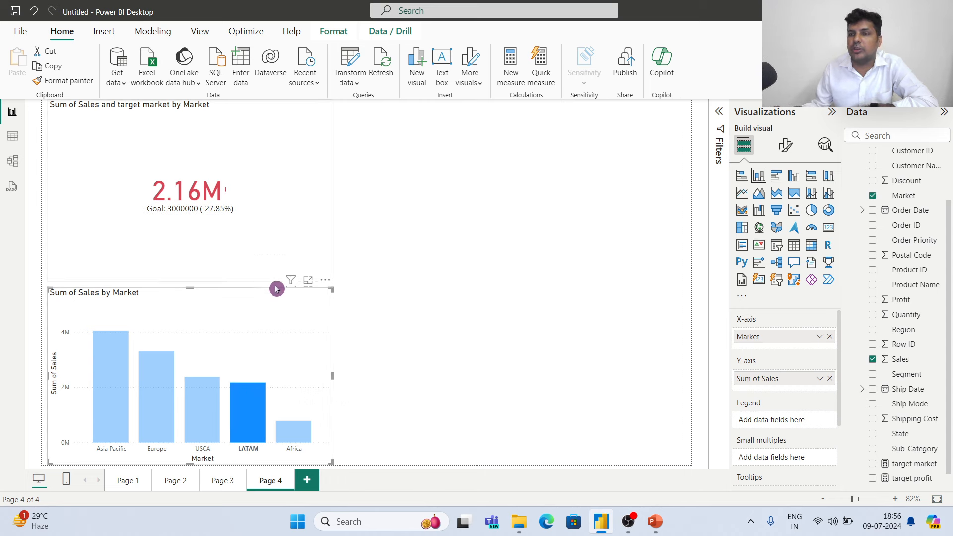
{"action": "left_click", "coordinate": [302, 432]}
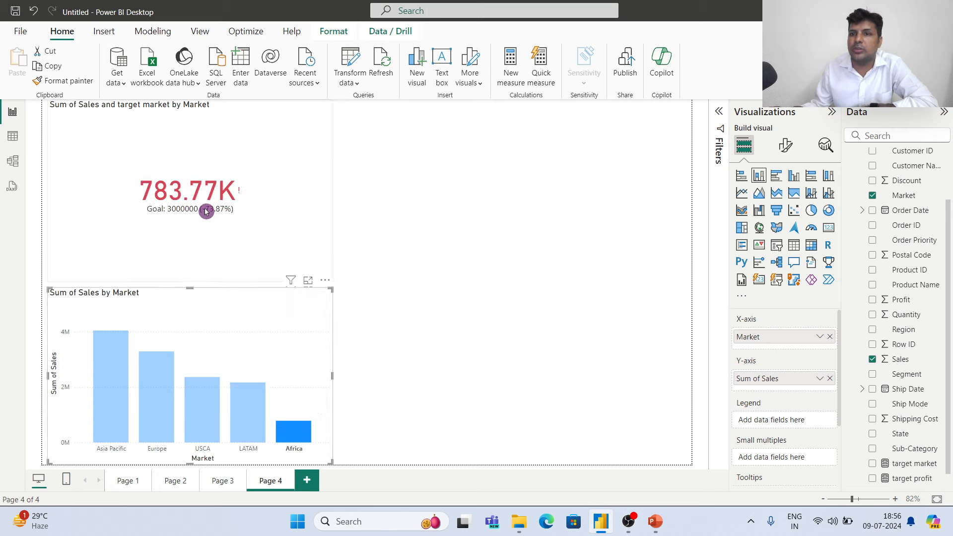
Recheck the KPI for Asia Pacific and Europe, and clear the market selection in the column chart.
{"action": "left_click", "coordinate": [107, 383]}
{"action": "left_click", "coordinate": [158, 396]}
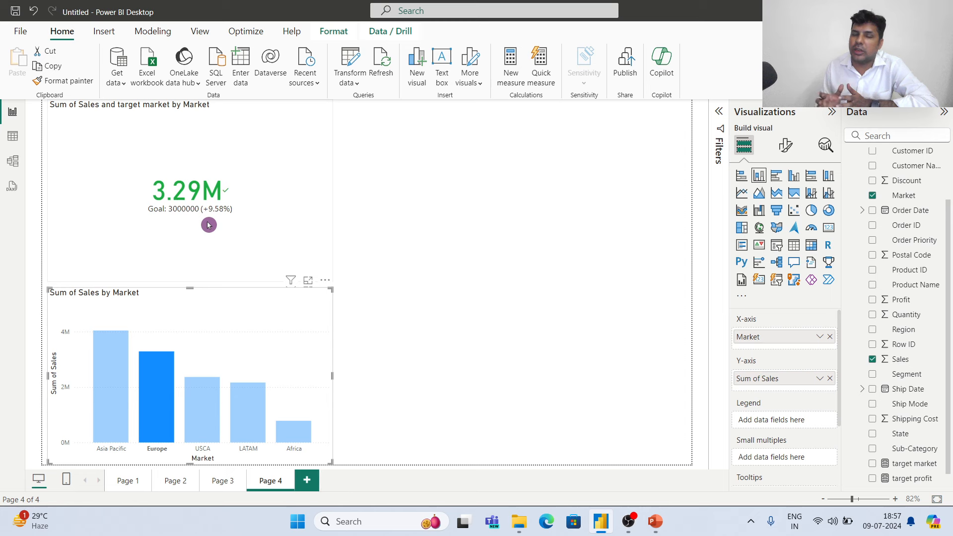
{"action": "left_click", "coordinate": [481, 326]}
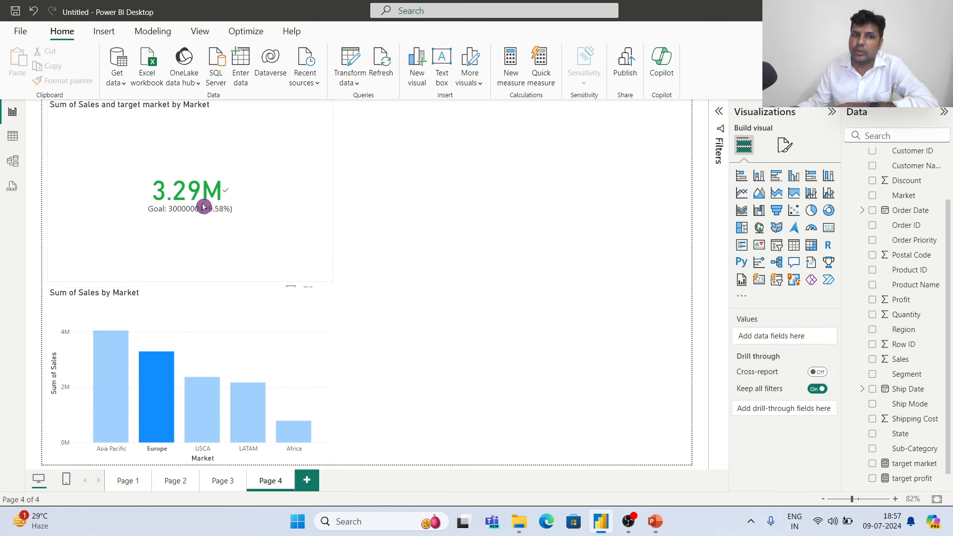
{"action": "left_click", "coordinate": [242, 343]}
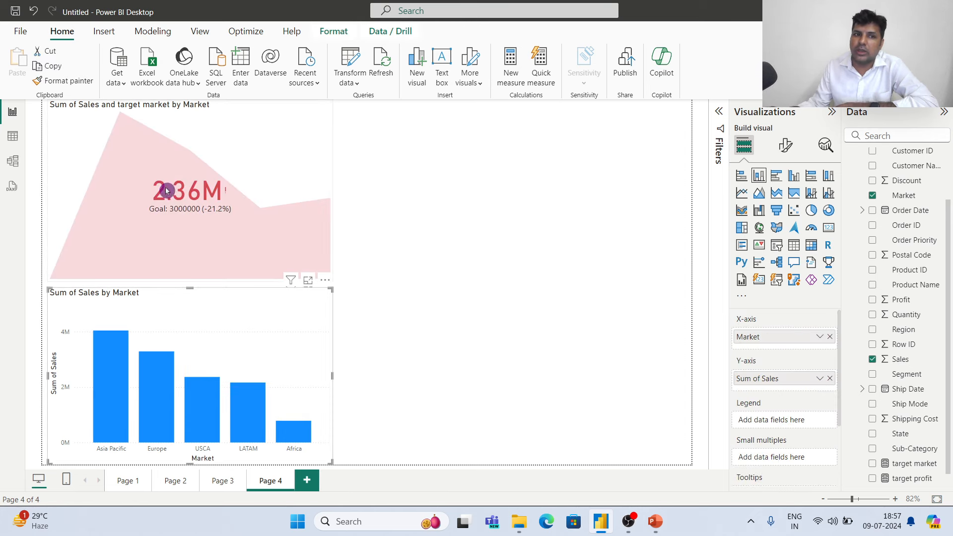
Go through all five markets in the column chart once more, from Asia Pacific to Africa, reviewing the KPI status for each.
{"action": "left_click", "coordinate": [111, 368]}
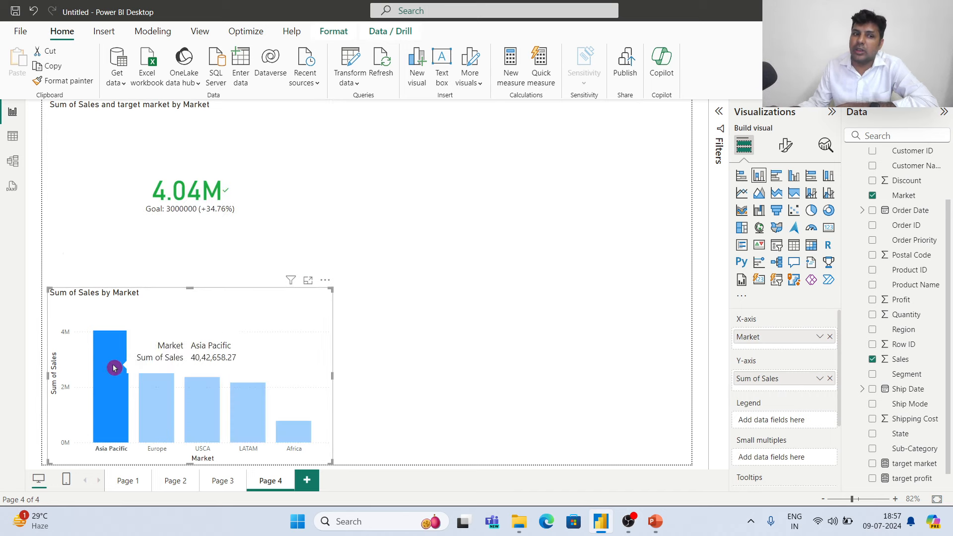
{"action": "left_click", "coordinate": [156, 400]}
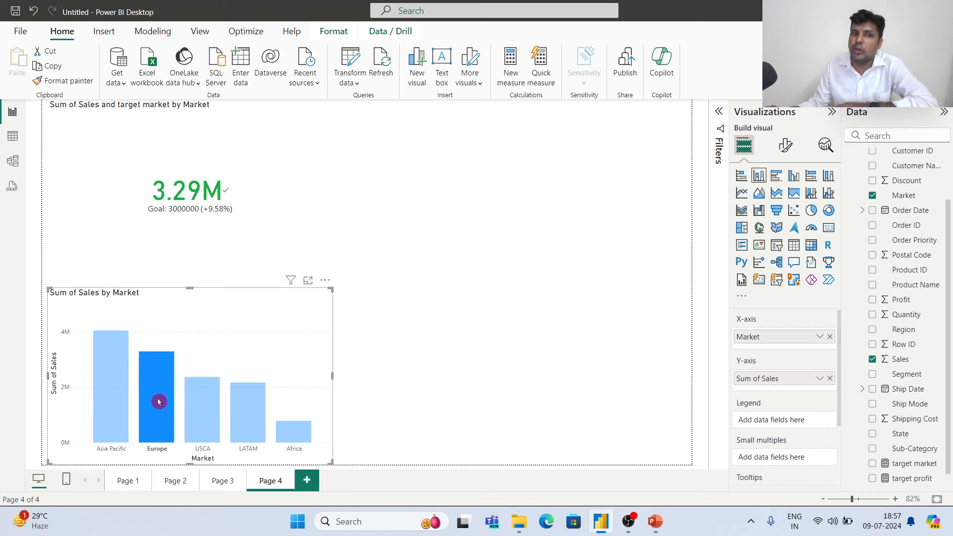
{"action": "left_click", "coordinate": [205, 418]}
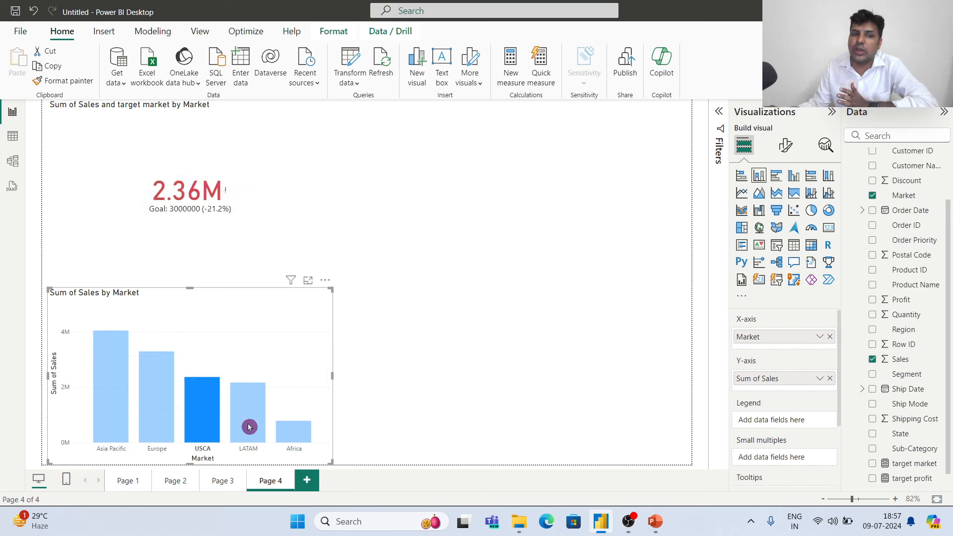
{"action": "left_click", "coordinate": [248, 426]}
{"action": "left_click", "coordinate": [293, 433]}
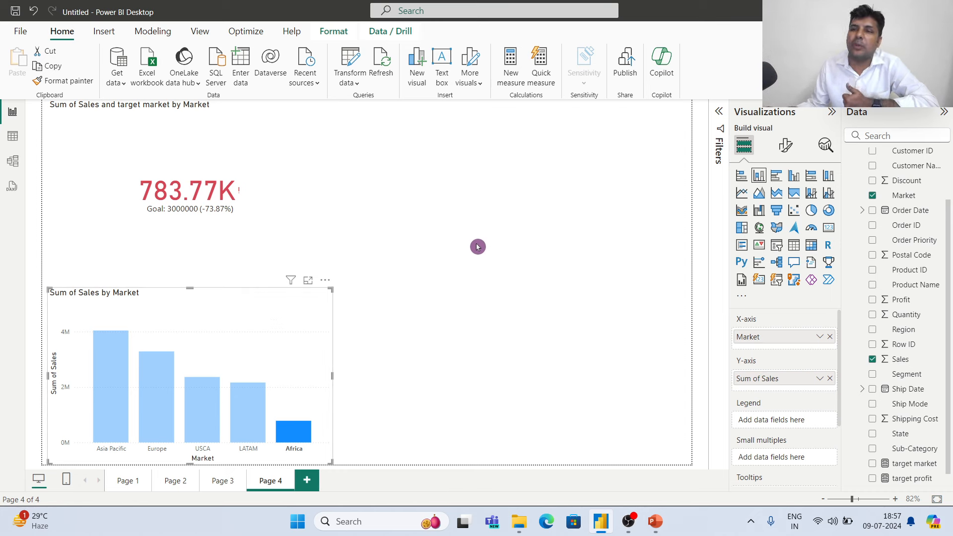
Review the sales and profit gauges on Page 1 while cross-filtering by Asia Pacific, Europe and USCA in the pie chart.
{"action": "left_click", "coordinate": [128, 481]}
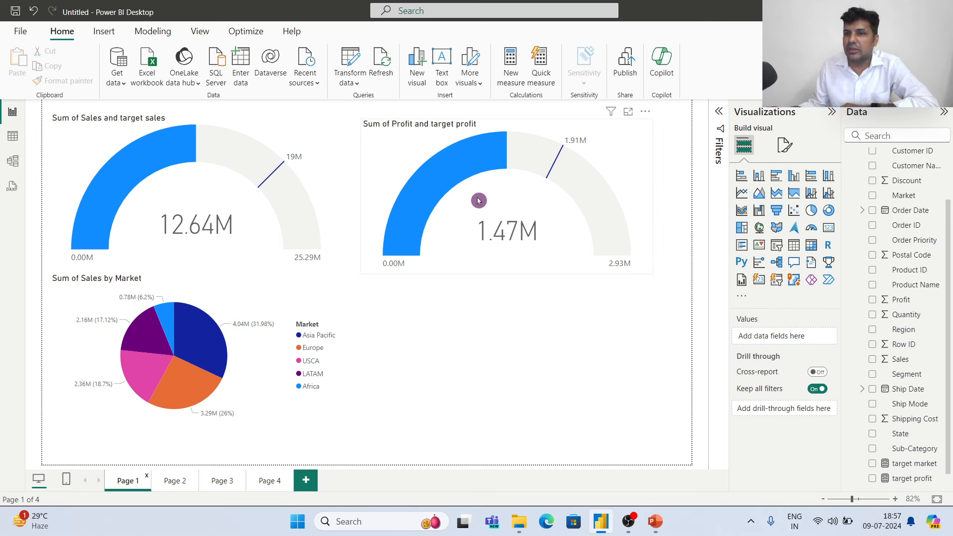
{"action": "left_click", "coordinate": [198, 332]}
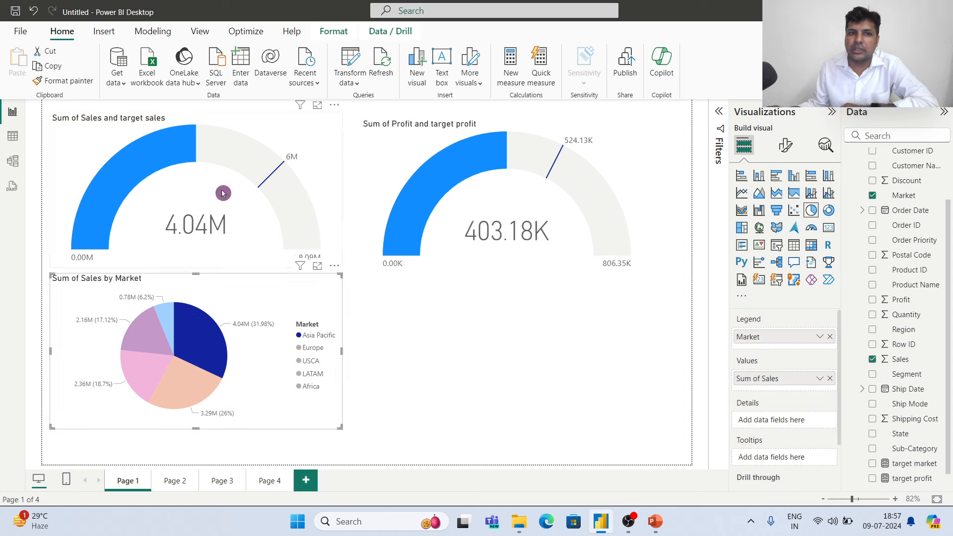
{"action": "left_click", "coordinate": [187, 383]}
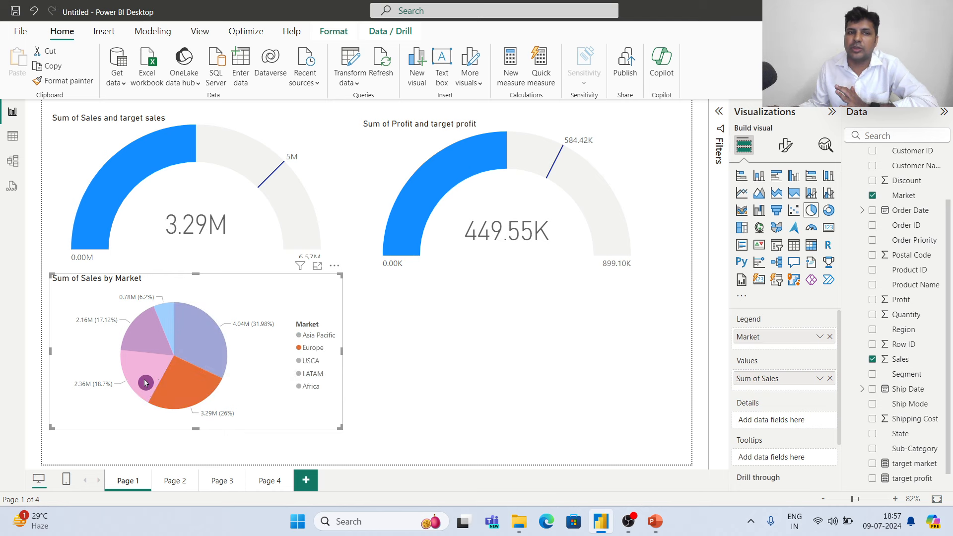
{"action": "left_click", "coordinate": [143, 384]}
Review the sales and profit cards on Page 2 with the Furniture and Office Supplies categories selected in turn.
{"action": "left_click", "coordinate": [171, 481]}
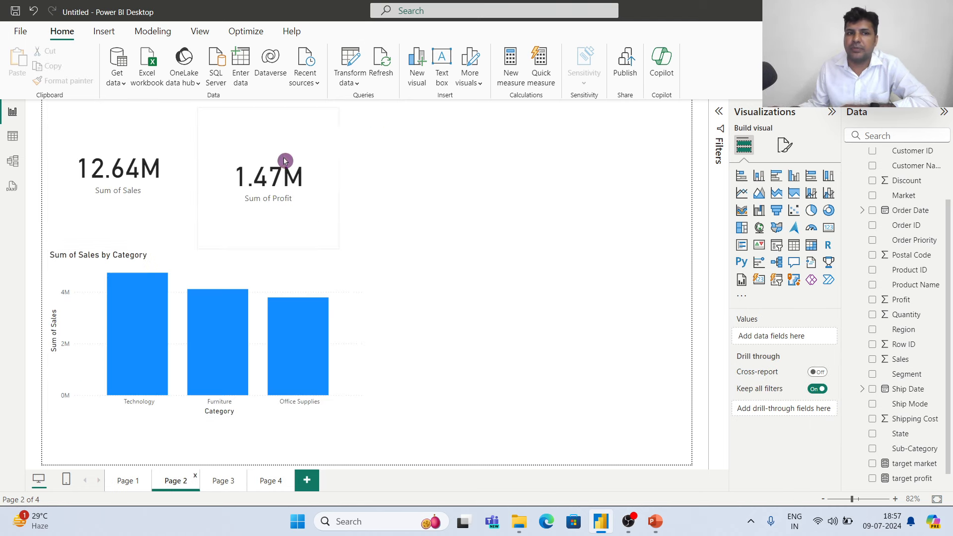
{"action": "left_click", "coordinate": [226, 324]}
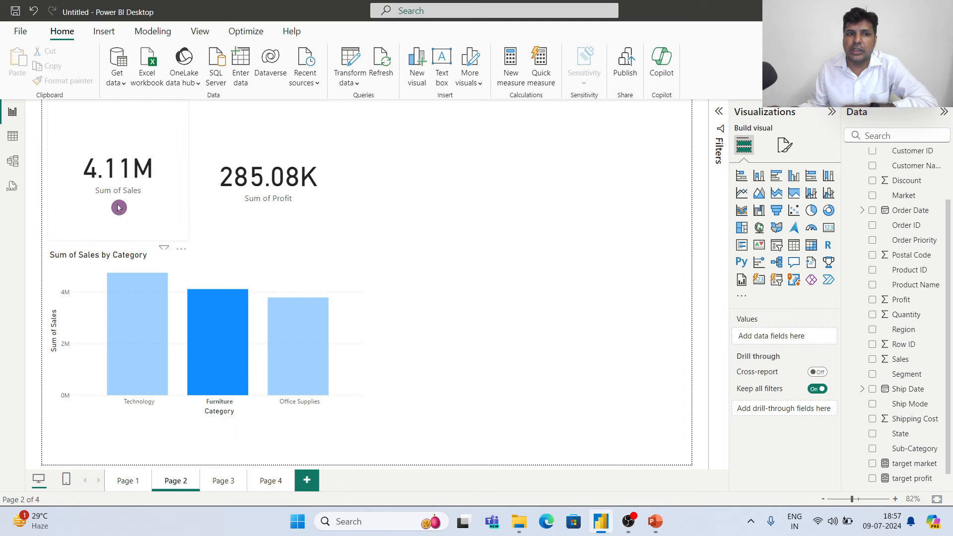
{"action": "left_click", "coordinate": [295, 342]}
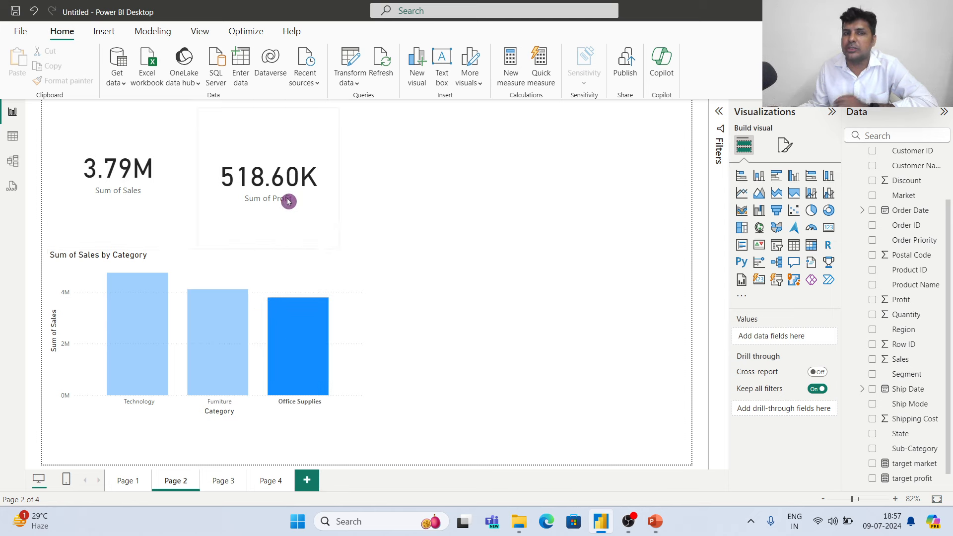
Review the multi-row card on Page 3 filtered to Office Supplies, and return to the KPI on Page 4.
{"action": "left_click", "coordinate": [229, 480]}
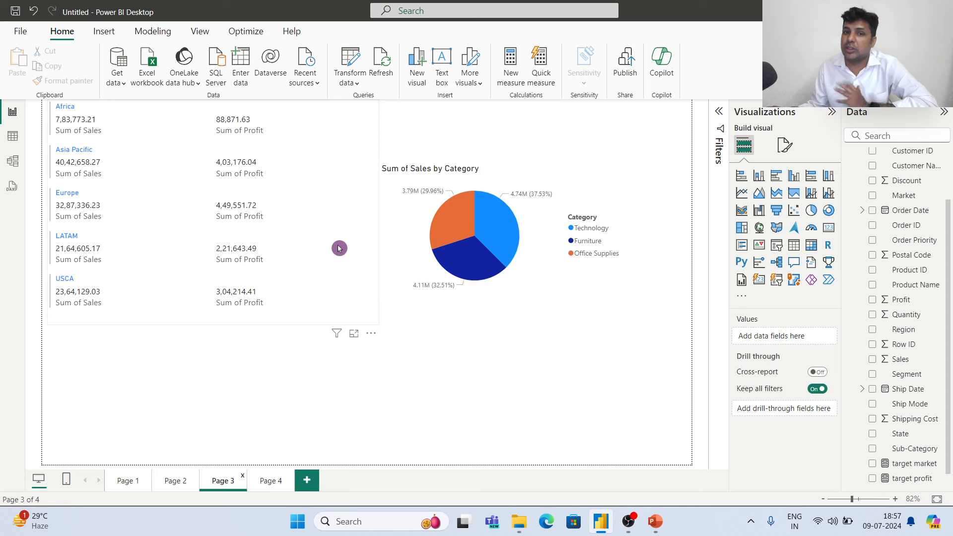
{"action": "left_click", "coordinate": [453, 229]}
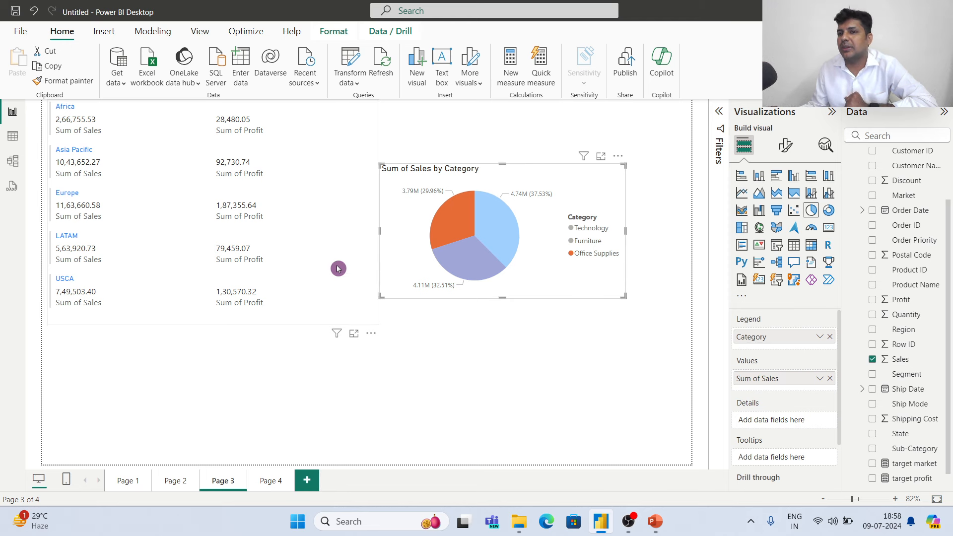
{"action": "left_click", "coordinate": [267, 483]}
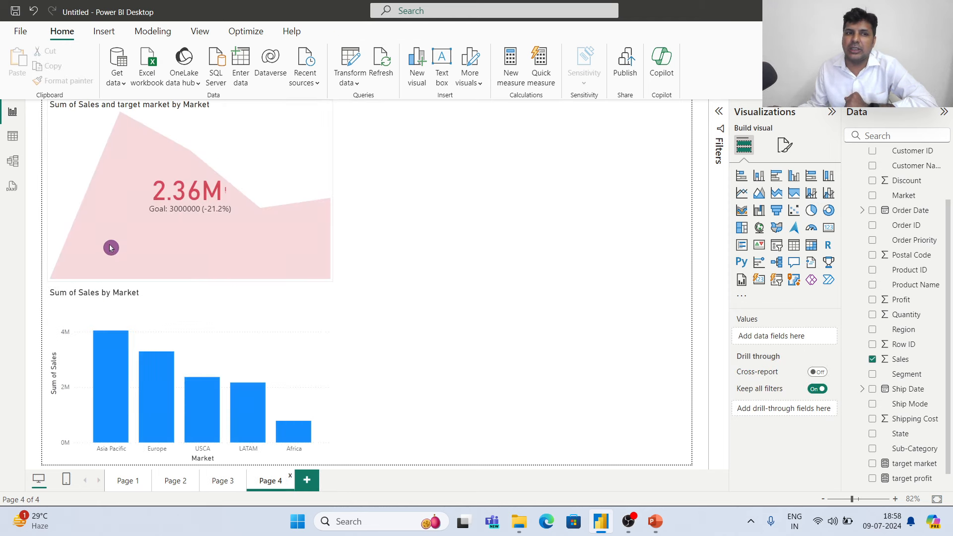